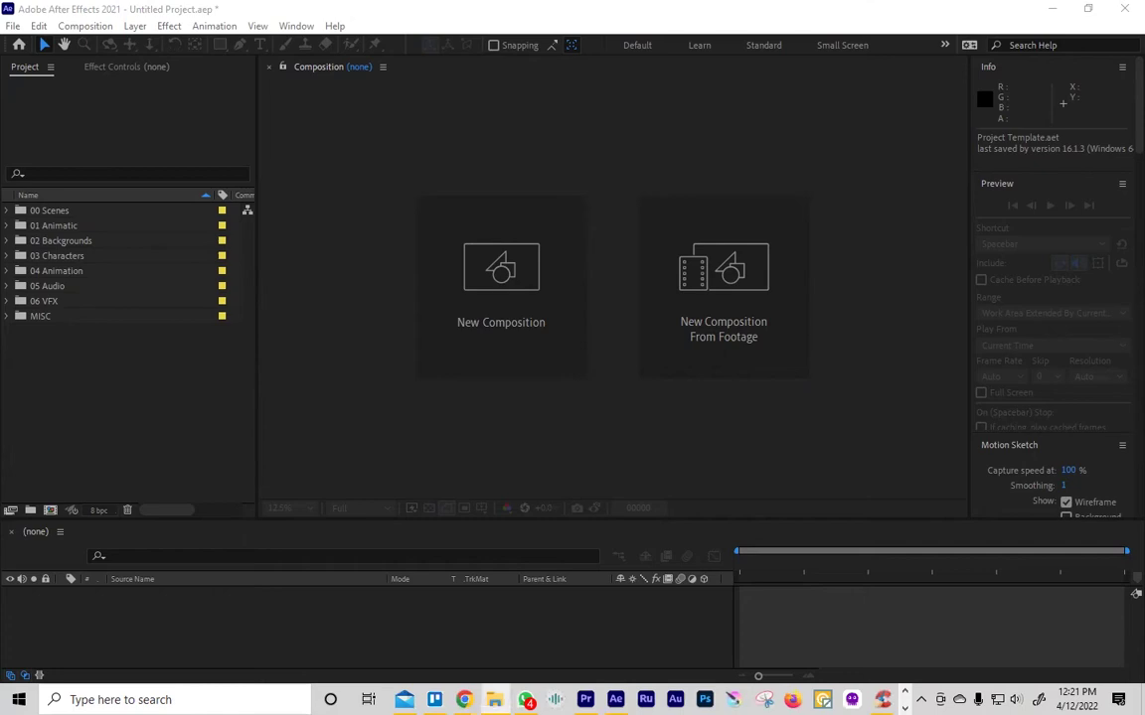
# Import the foggy mountain sunset JPG by dragging it from the desktop into the Project panel.
pyautogui.moveTo(298, 179); pyautogui.dragTo(116, 244)
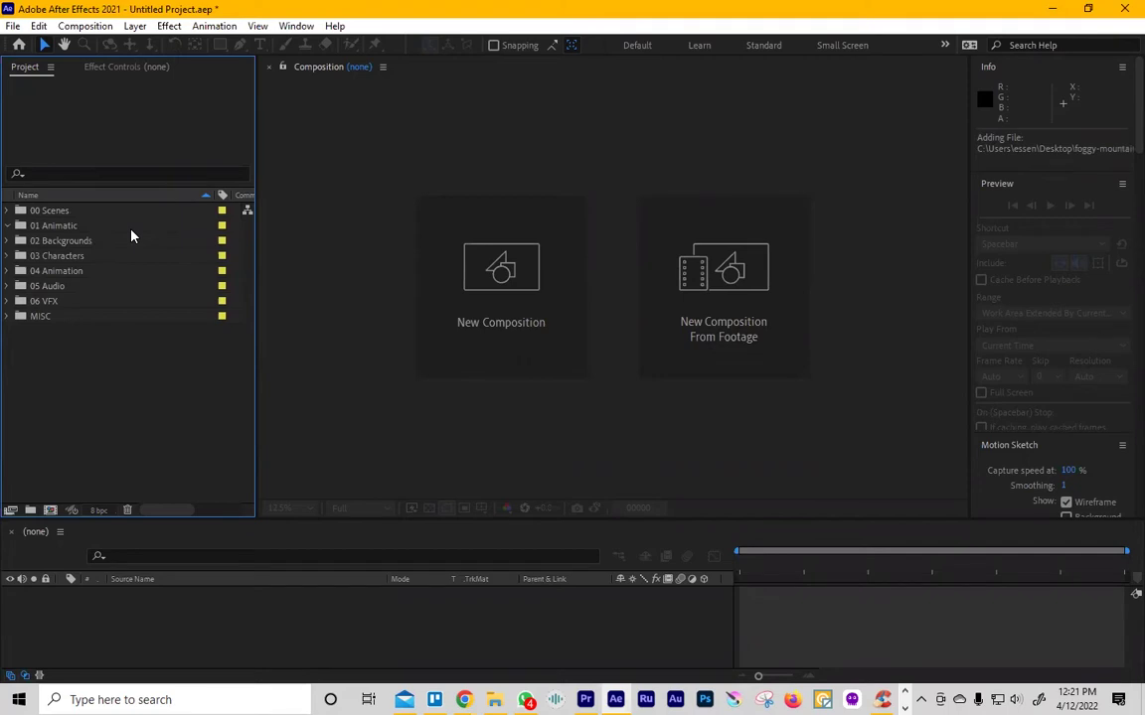
# Expand 02 Backgrounds and open the mountain JPG in a widened Footage viewer.
pyautogui.click(9, 241)
pyautogui.doubleClick(74, 257)
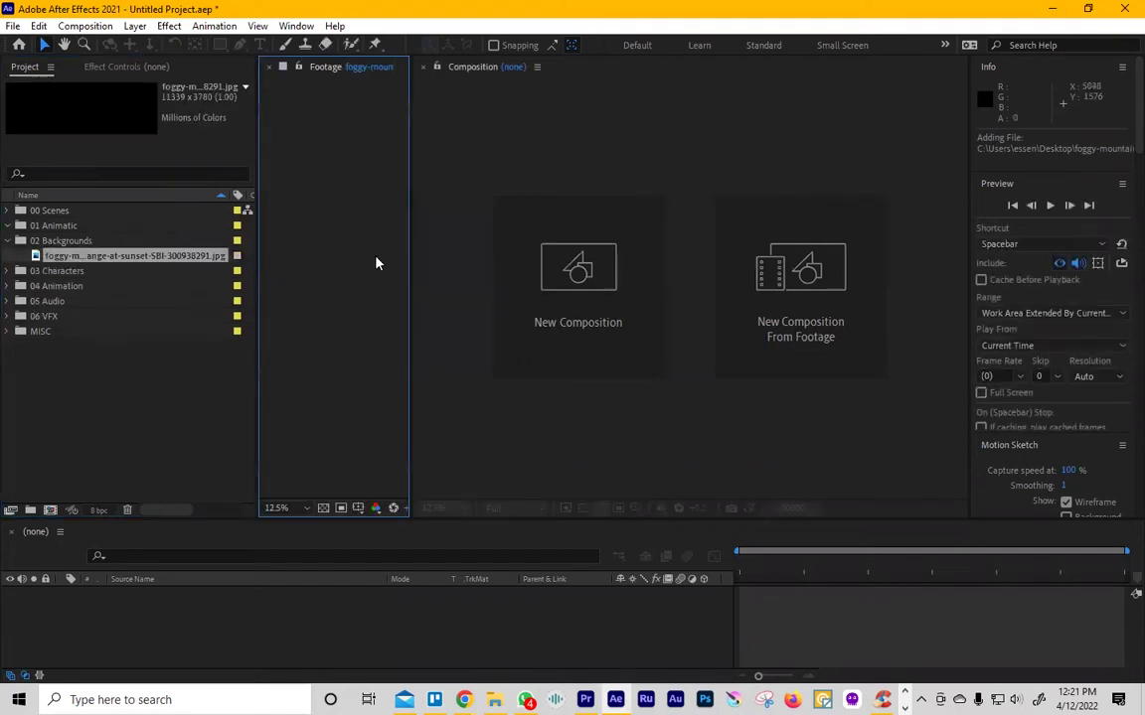
pyautogui.moveTo(410, 260); pyautogui.dragTo(880, 288)
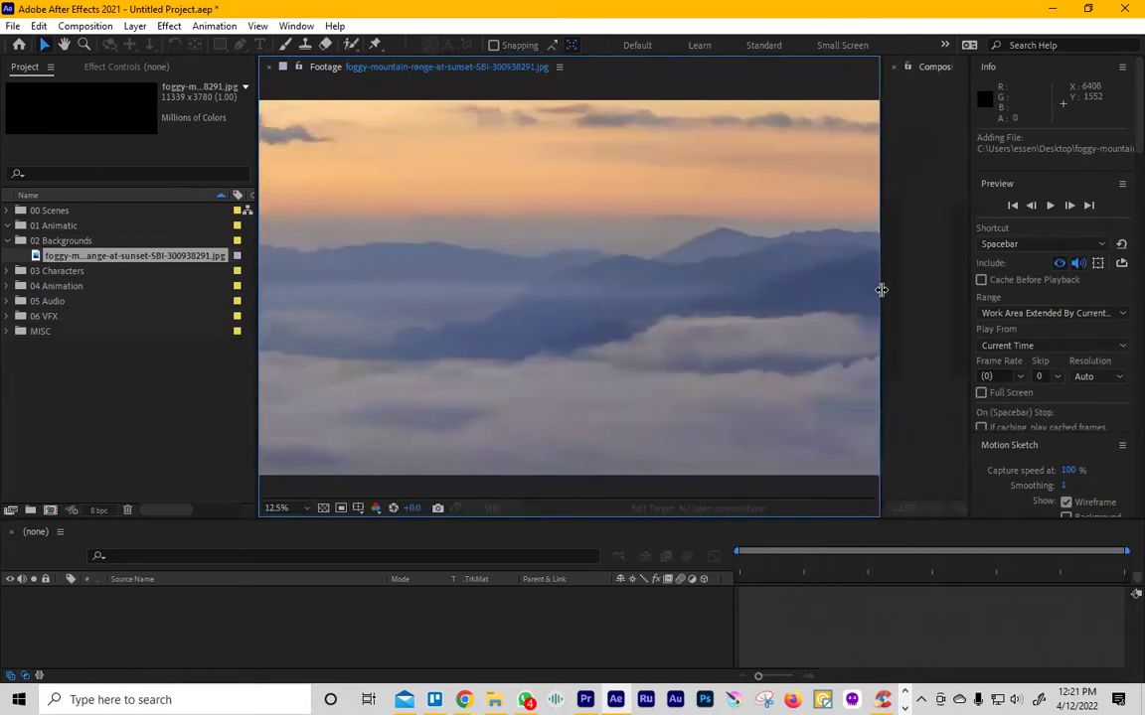
# Pan around the mountain photo with the Hand tool, then return to the Selection tool.
pyautogui.press('h')
pyautogui.moveTo(478, 317); pyautogui.dragTo(646, 325)
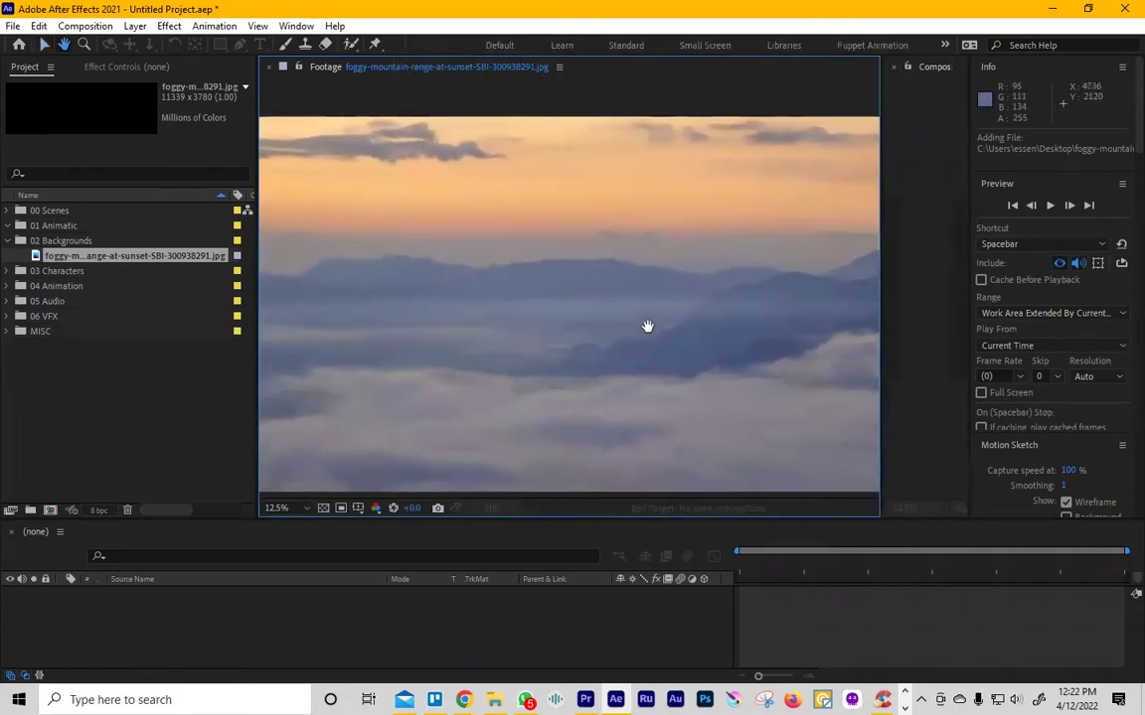
pyautogui.moveTo(484, 293); pyautogui.dragTo(386, 307)
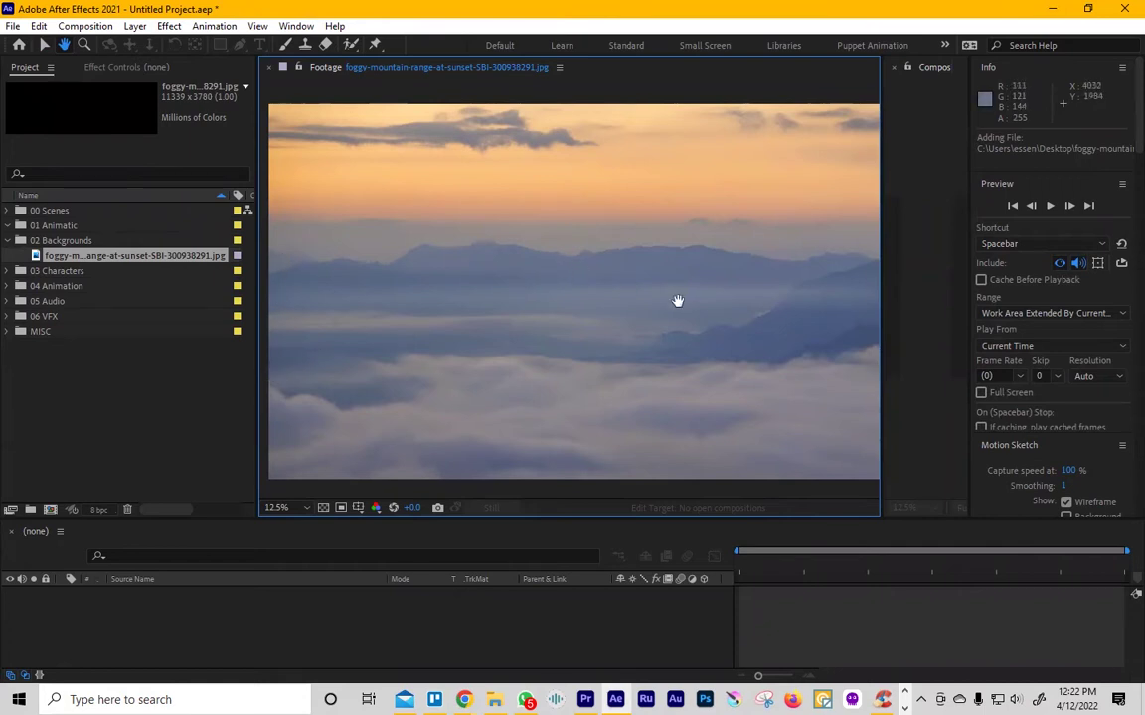
pyautogui.moveTo(679, 301); pyautogui.dragTo(461, 266)
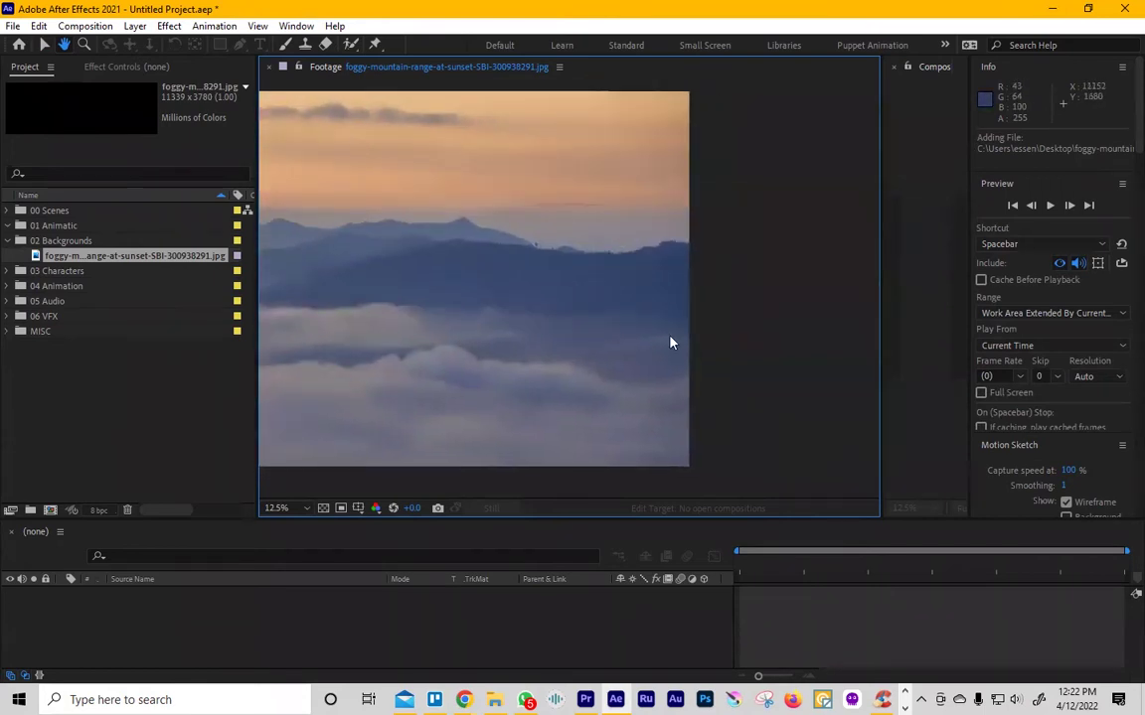
pyautogui.press('v')
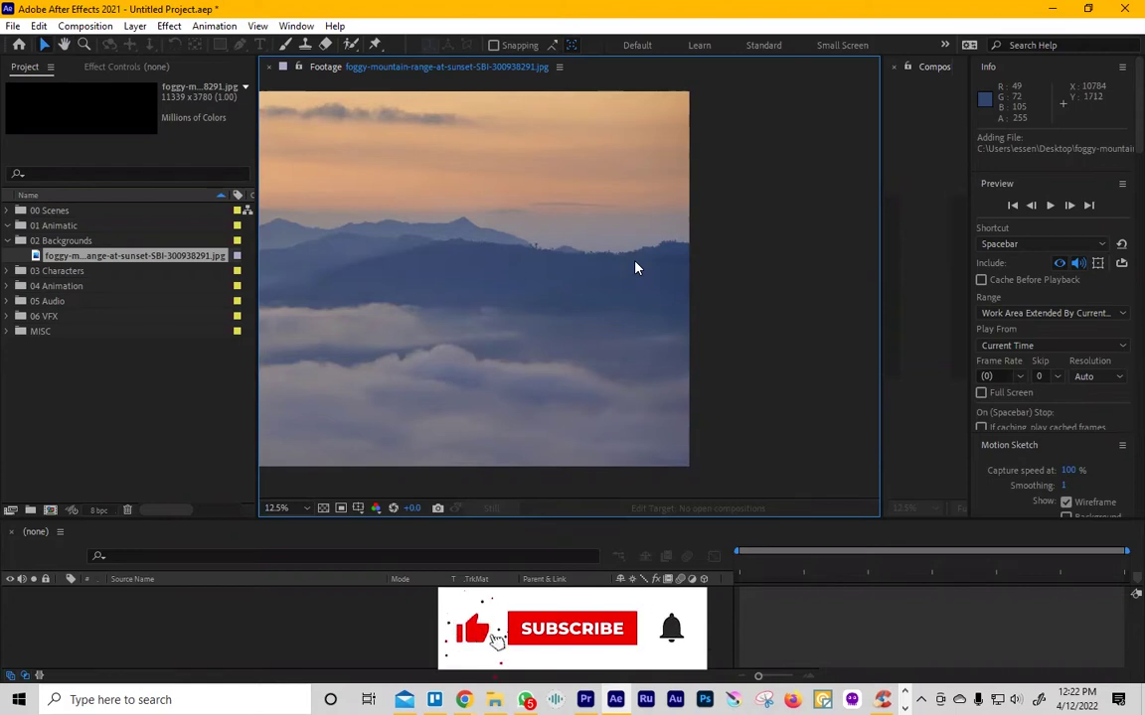
pyautogui.scroll(-2, 628, 249)
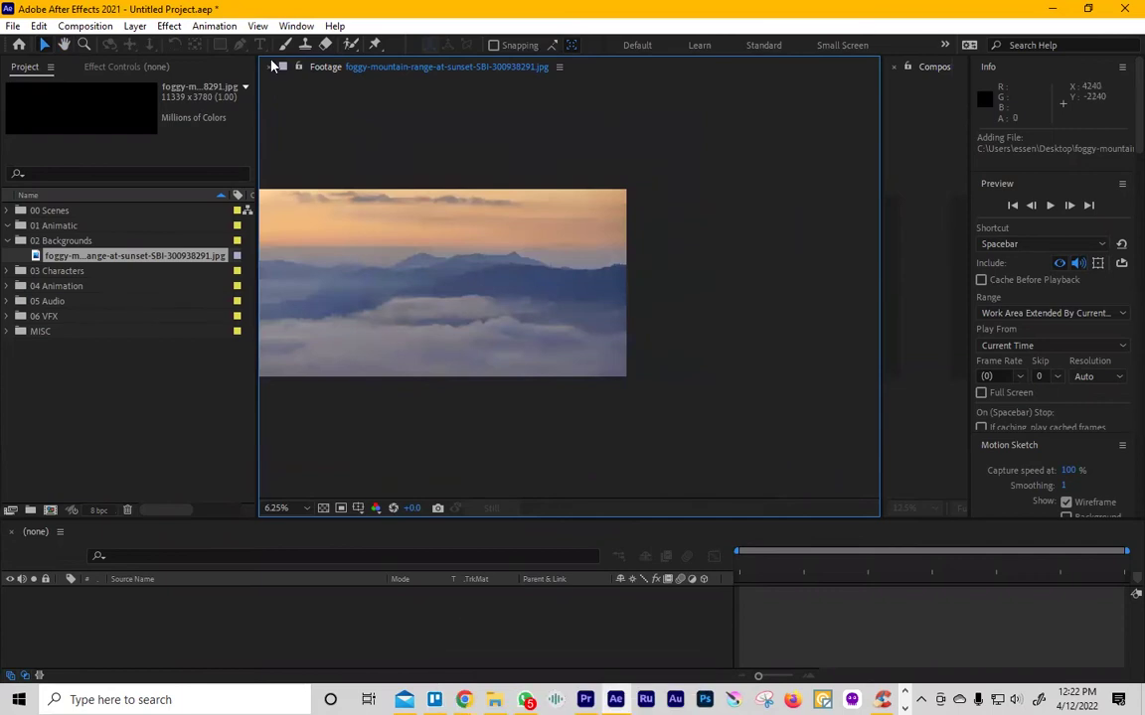
# Close the footage viewer and create a 1920×1080, 24 fps comp from the HDTV 1080 24 preset.
pyautogui.click(268, 67)
pyautogui.click(503, 294)
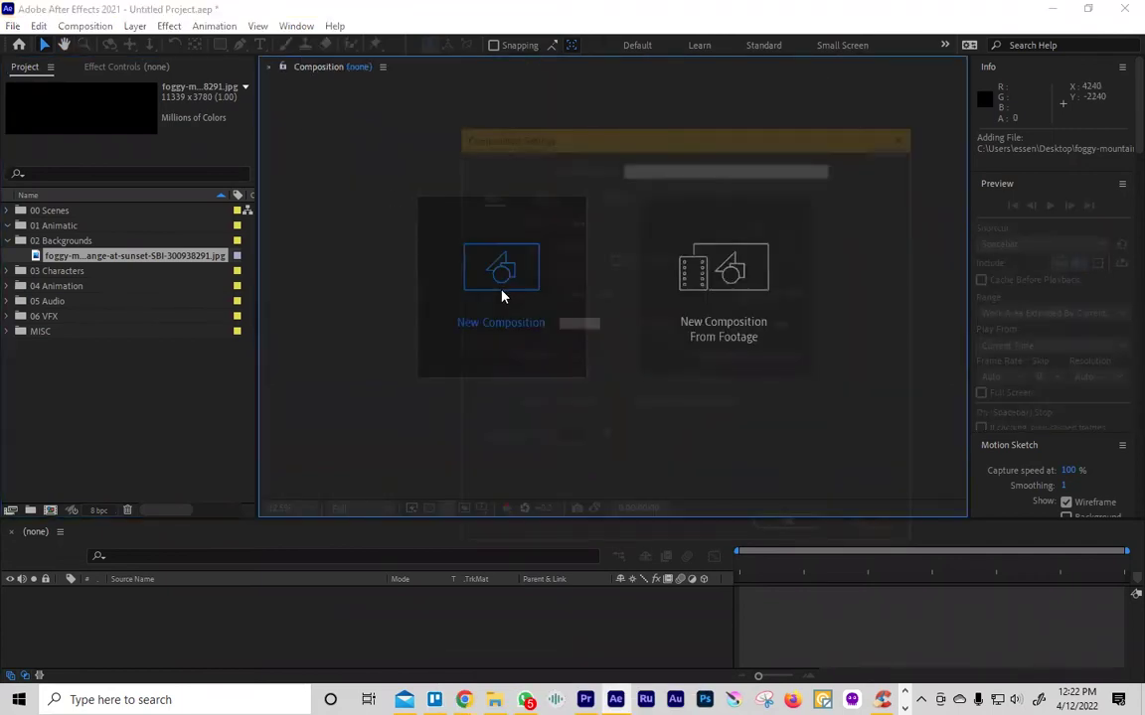
pyautogui.click(685, 371)
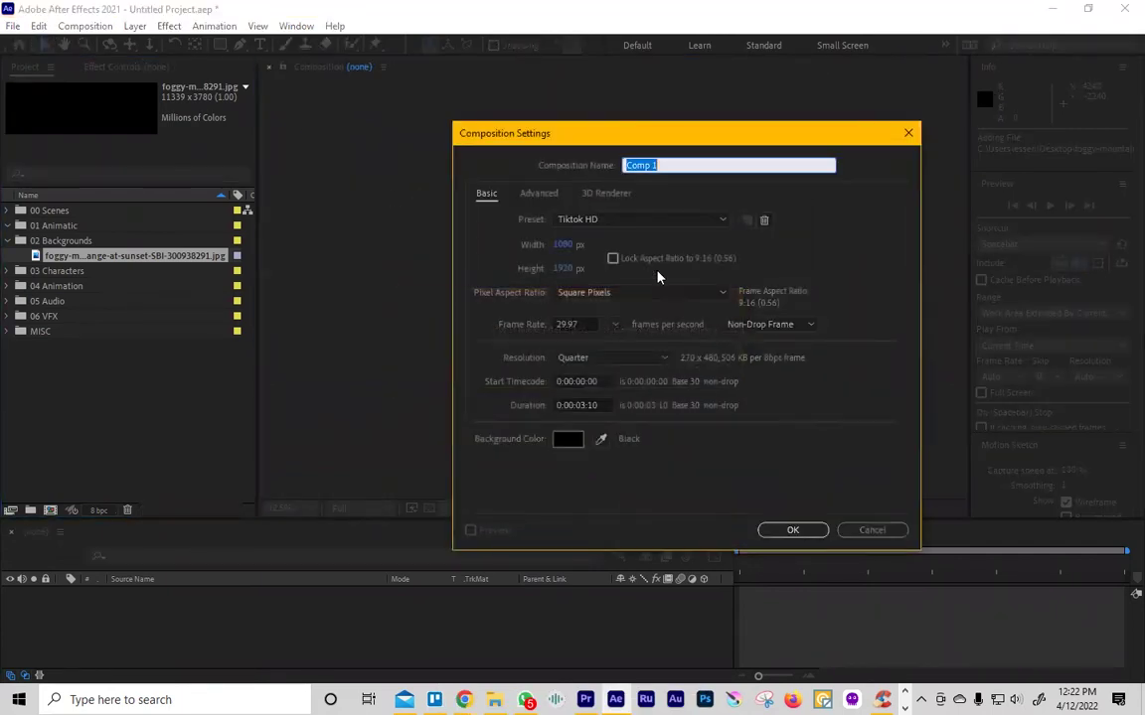
pyautogui.click(635, 217)
pyautogui.scroll(3, 606, 295)
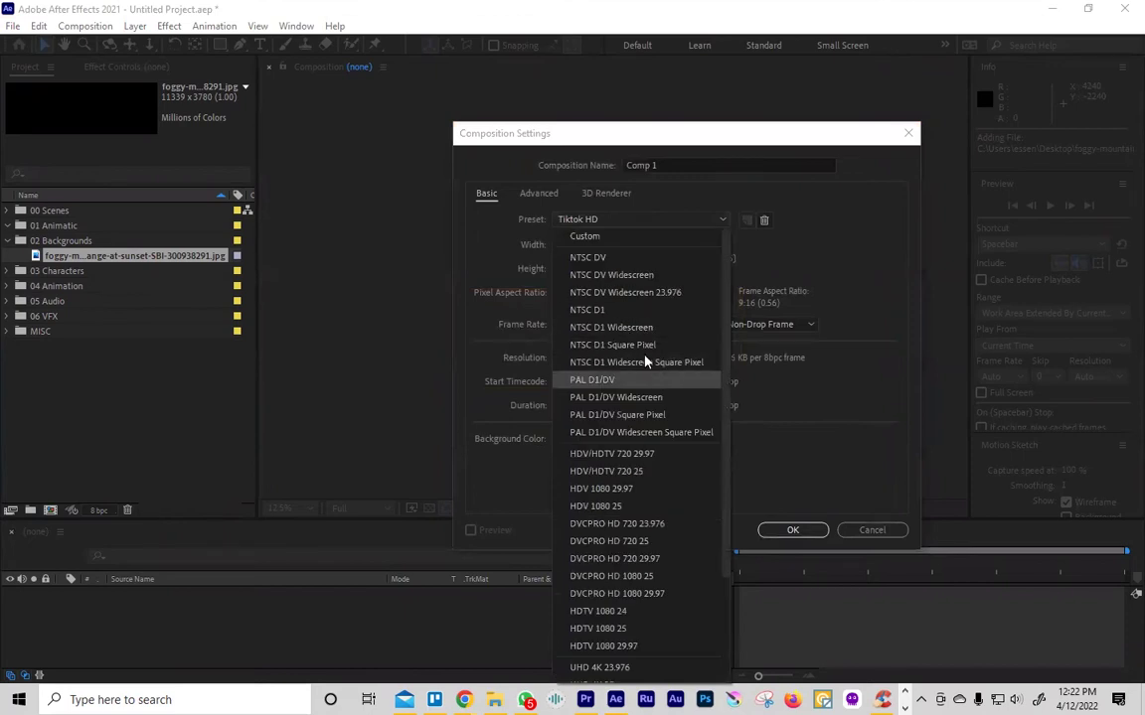
pyautogui.click(636, 612)
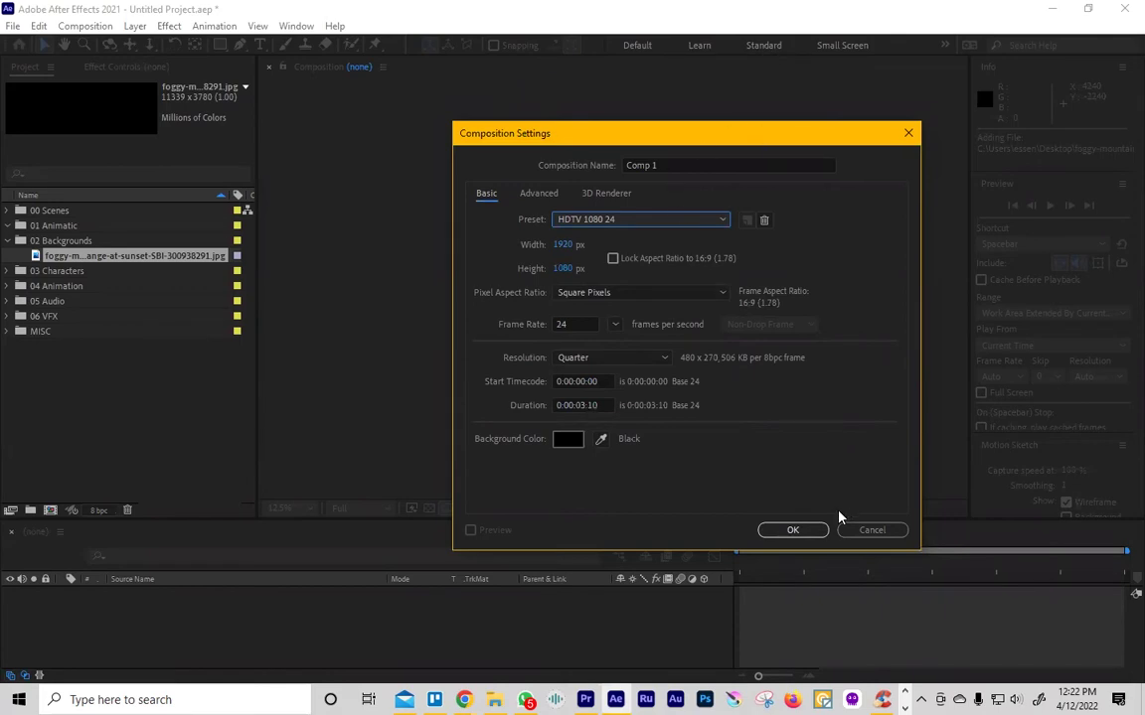
pyautogui.click(793, 530)
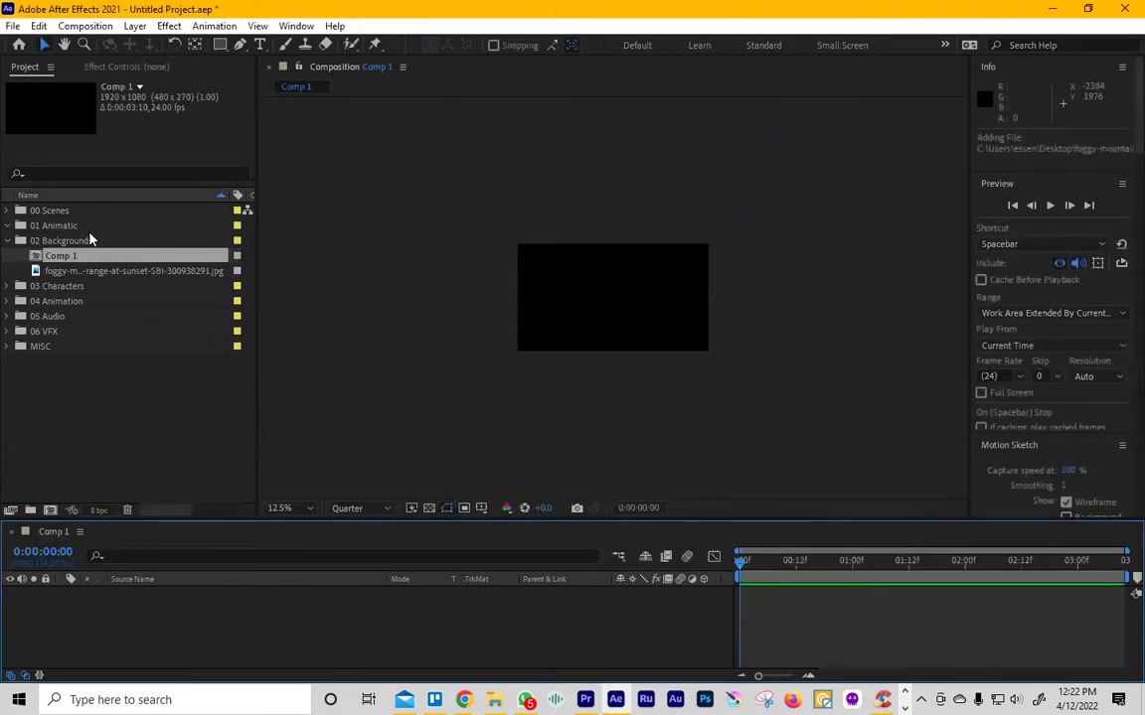
# Add the mountain photo to Comp 1 as a layer and hide it.
pyautogui.moveTo(103, 272); pyautogui.dragTo(616, 316)
pyautogui.click(7, 600)
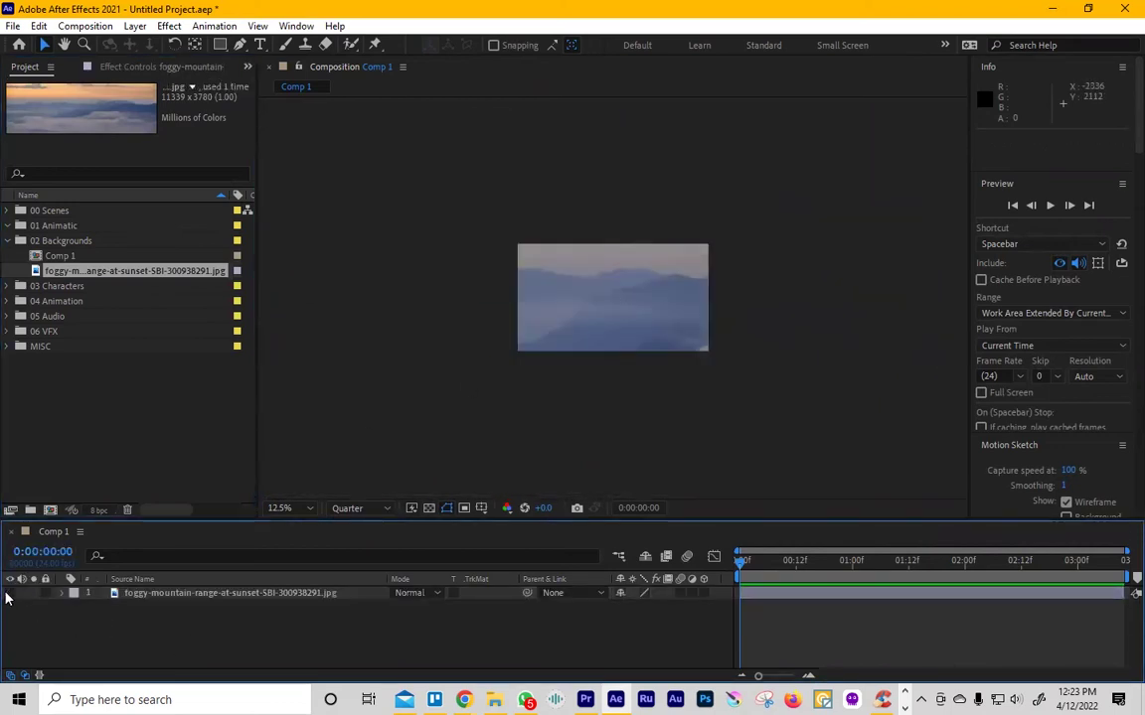
pyautogui.click(9, 594)
# Create a solid named Horizon and apply the Trapcode Horizon effect to it.
pyautogui.rightClick(156, 618)
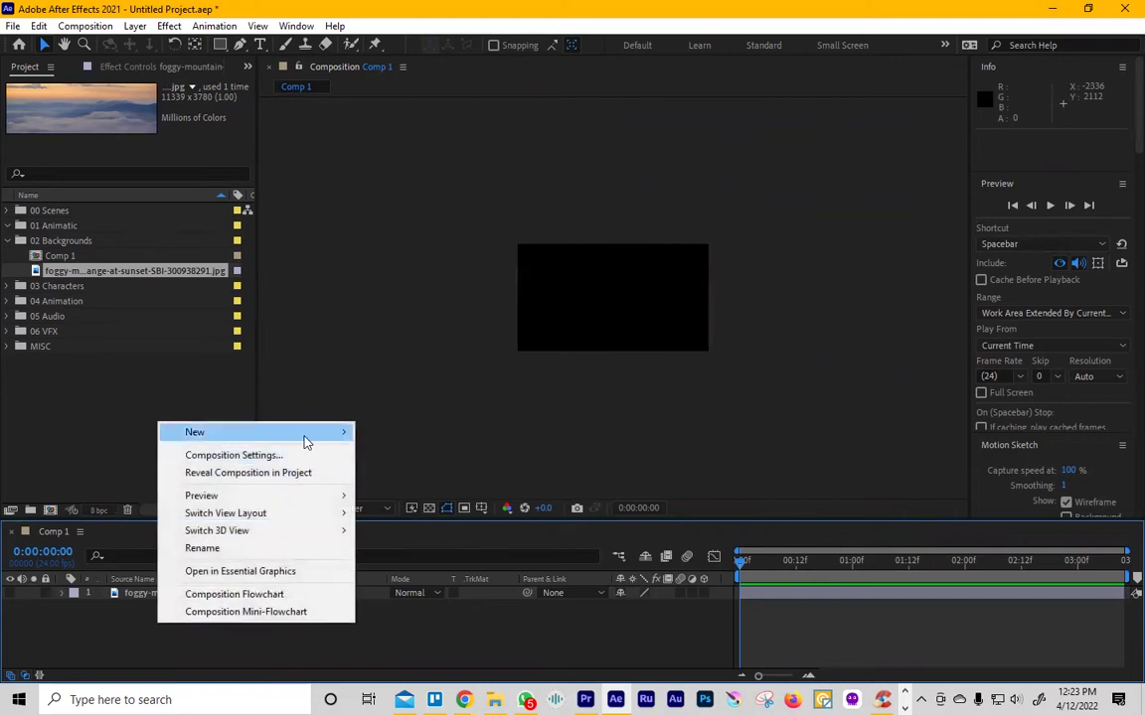
pyautogui.moveTo(328, 433)
pyautogui.click(407, 473)
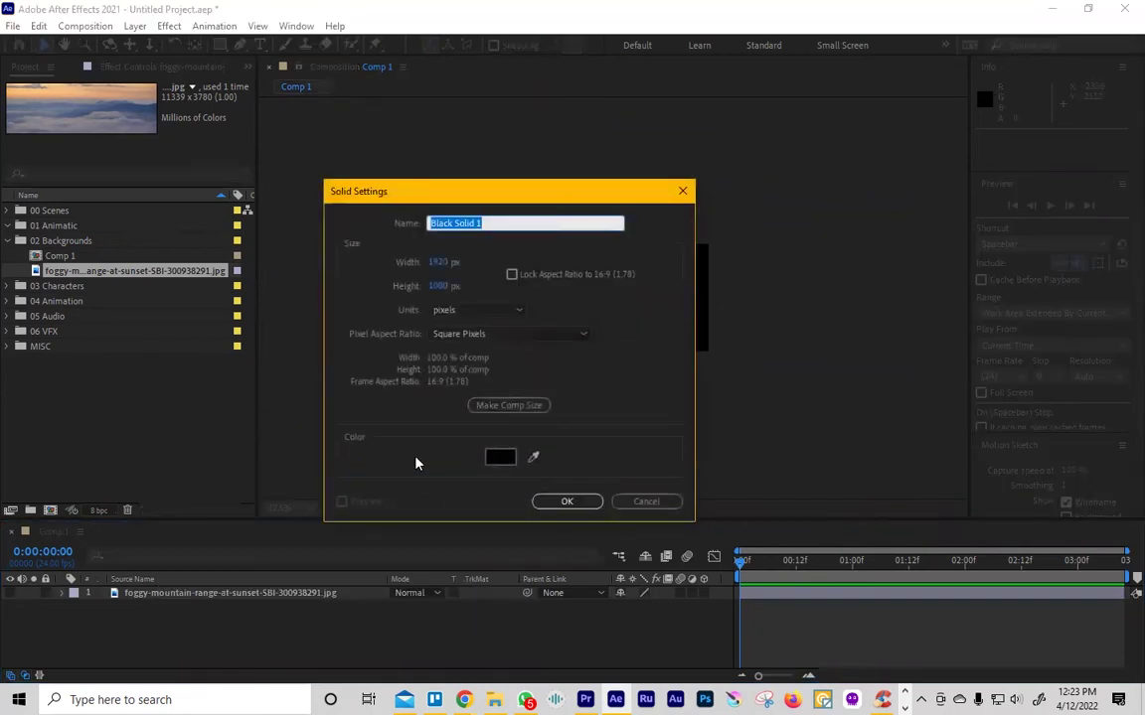
pyautogui.write('Horizon')
pyautogui.press('Return')
pyautogui.hotkey('ctrl', 'space')
pyautogui.write('hor')
pyautogui.press('Return')
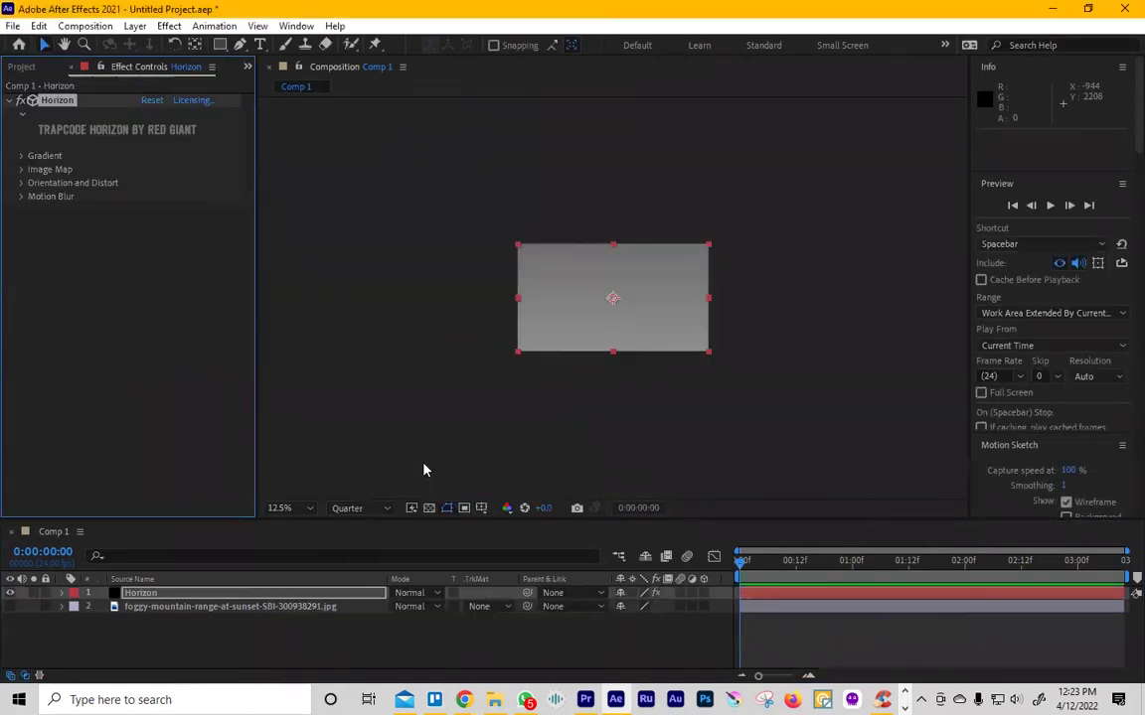
# Add a camera layer named Camera 35mm and orbit it around the red Horizon surface.
pyautogui.click(21, 156)
pyautogui.rightClick(314, 437)
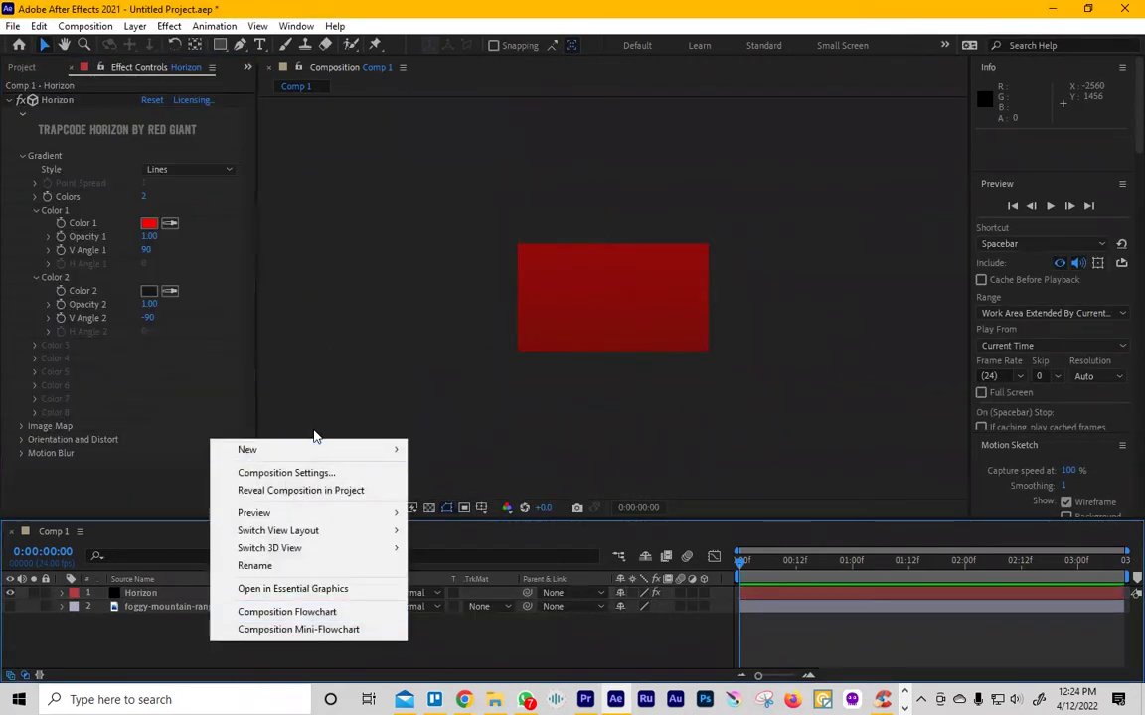
pyautogui.moveTo(329, 455)
pyautogui.click(452, 524)
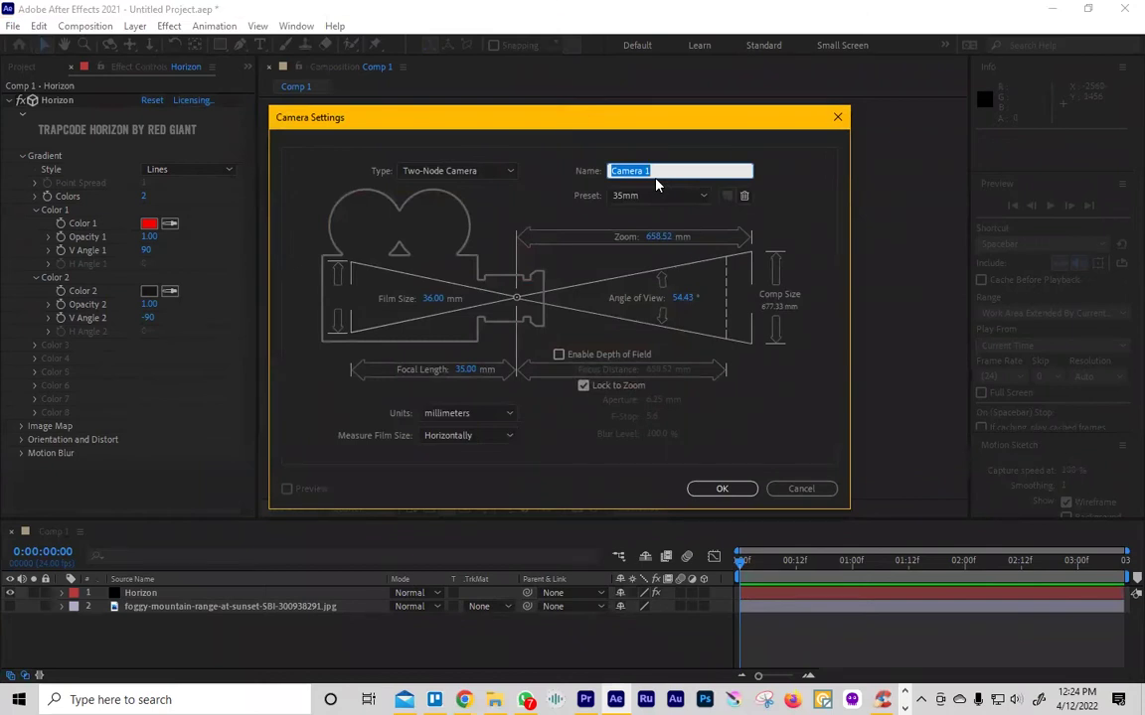
pyautogui.click(654, 176)
pyautogui.press('BackSpace')
pyautogui.write('35mm')
pyautogui.press('Return')
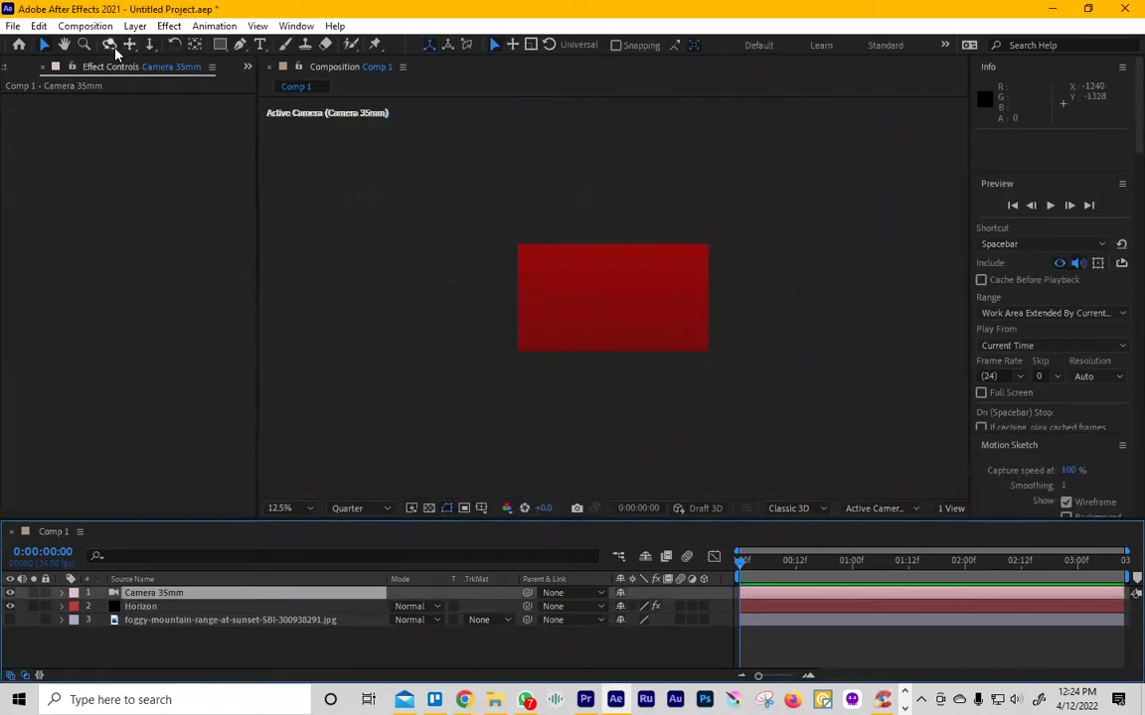
pyautogui.click(109, 44)
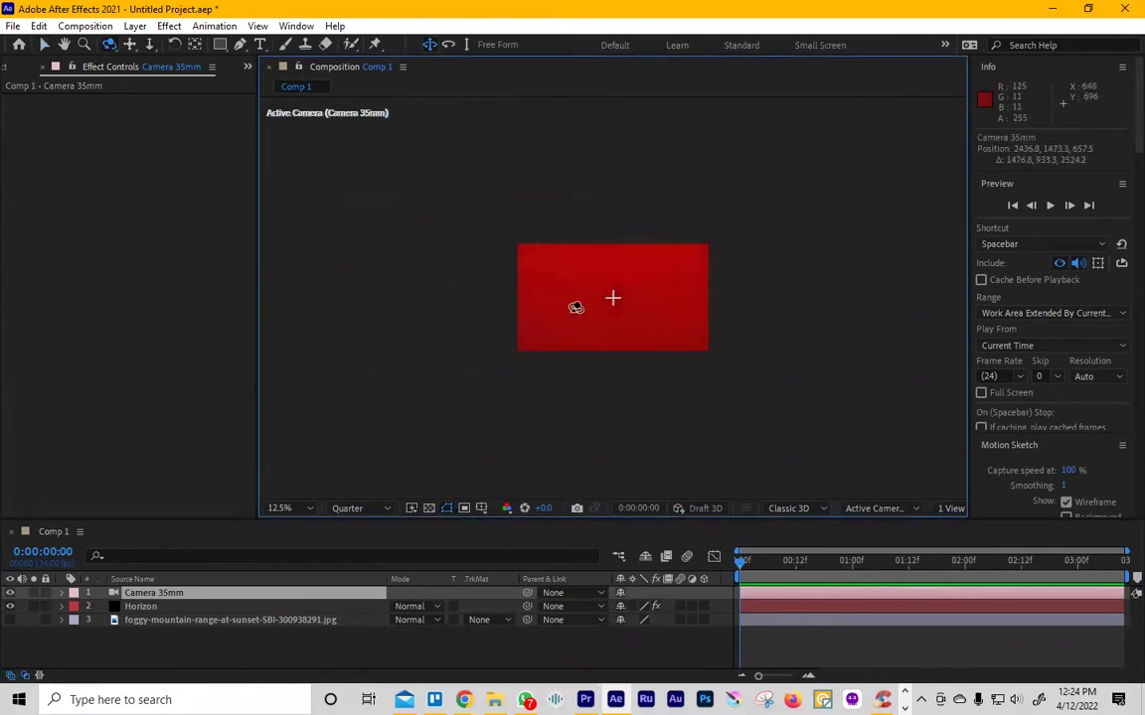
pyautogui.moveTo(556, 327); pyautogui.dragTo(511, 263)
# Set Horizon's Image Map to the foggy mountain photo and orbit Camera 35mm toward another patch of sky.
pyautogui.hotkey('ctrl', 'Down')
pyautogui.click(22, 170)
pyautogui.click(161, 183)
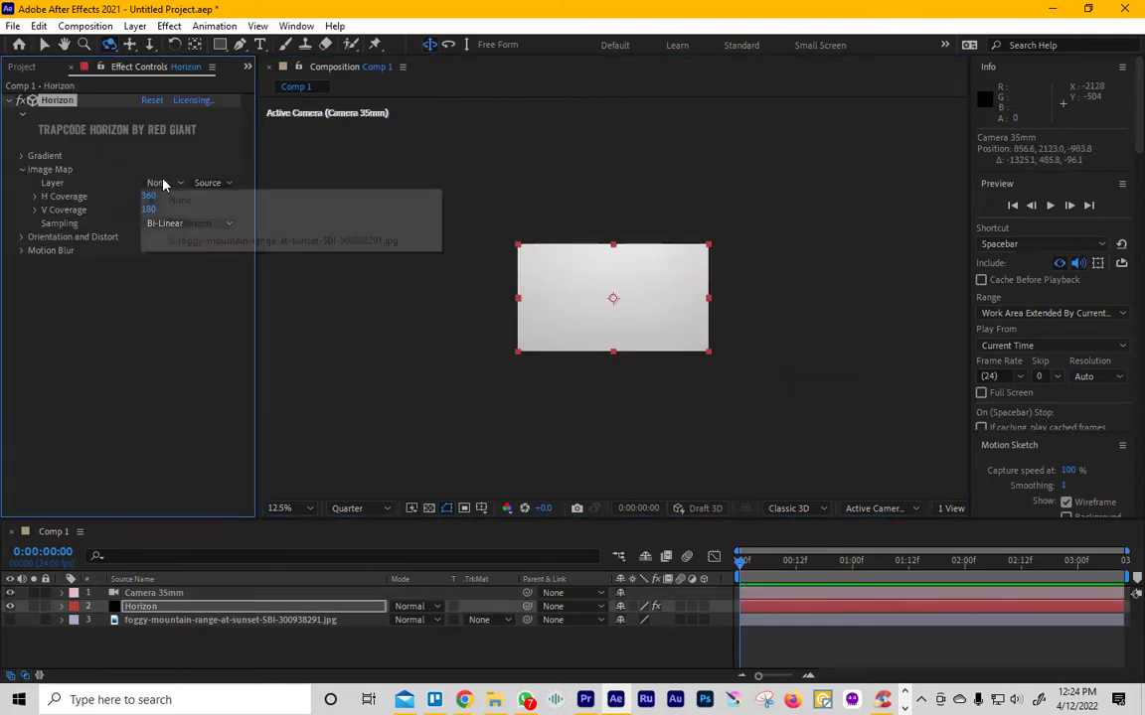
pyautogui.click(248, 243)
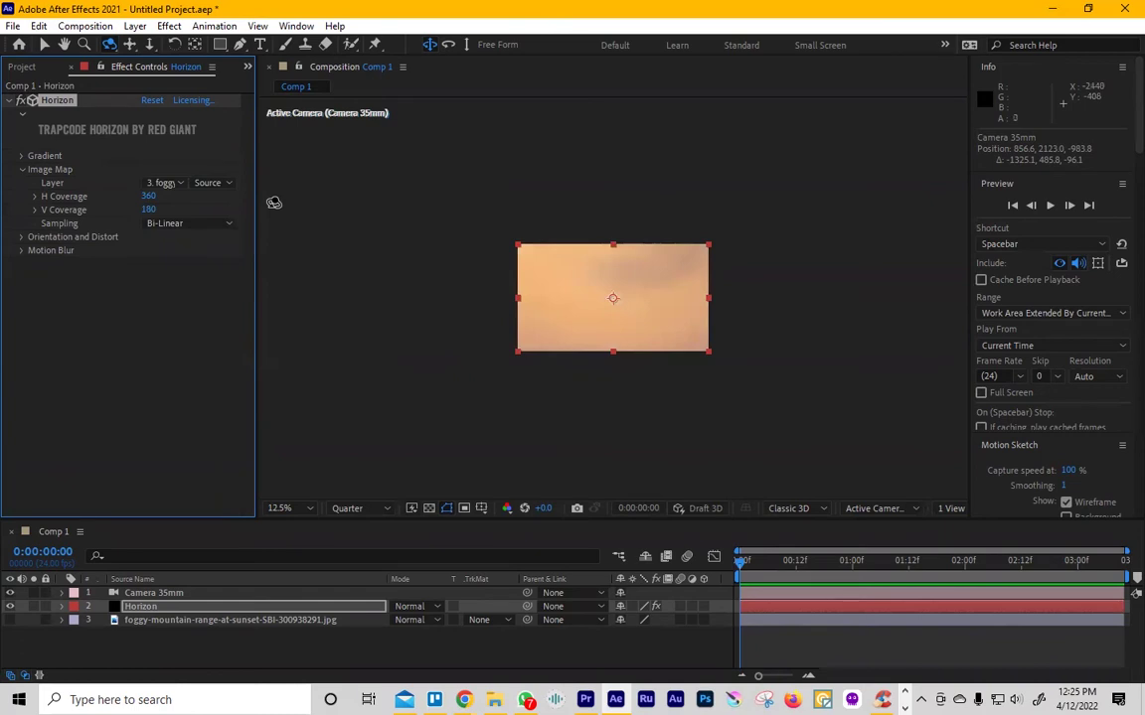
pyautogui.click(209, 620)
pyautogui.click(230, 593)
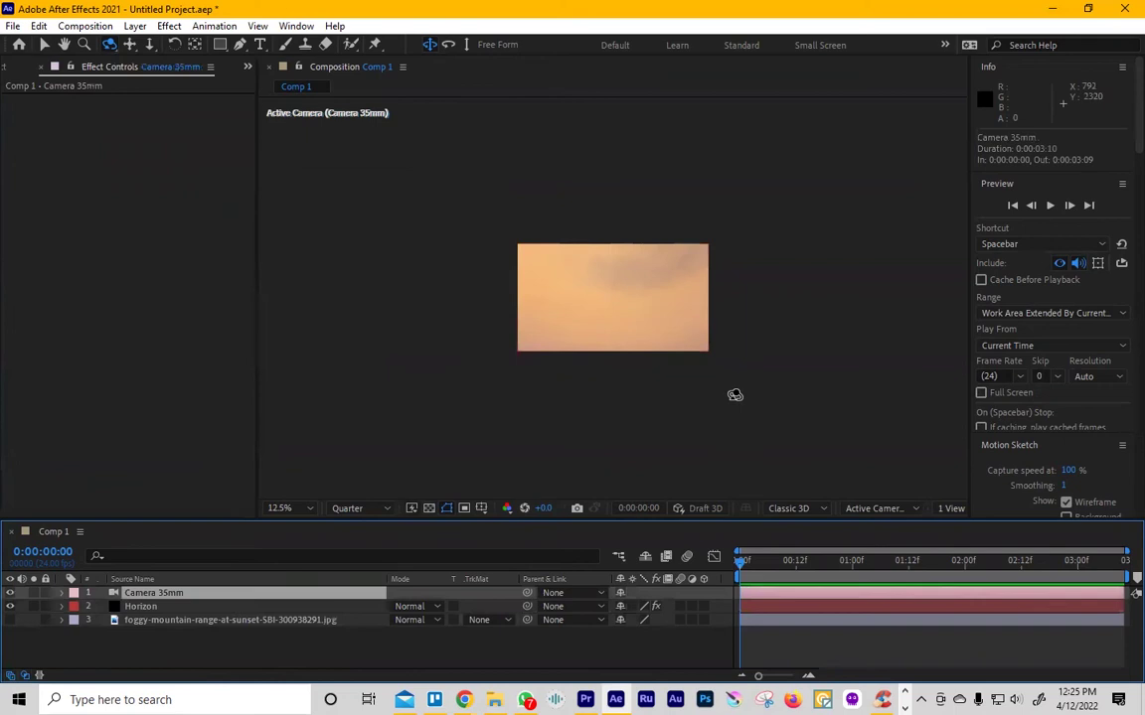
pyautogui.moveTo(626, 317); pyautogui.dragTo(594, 301)
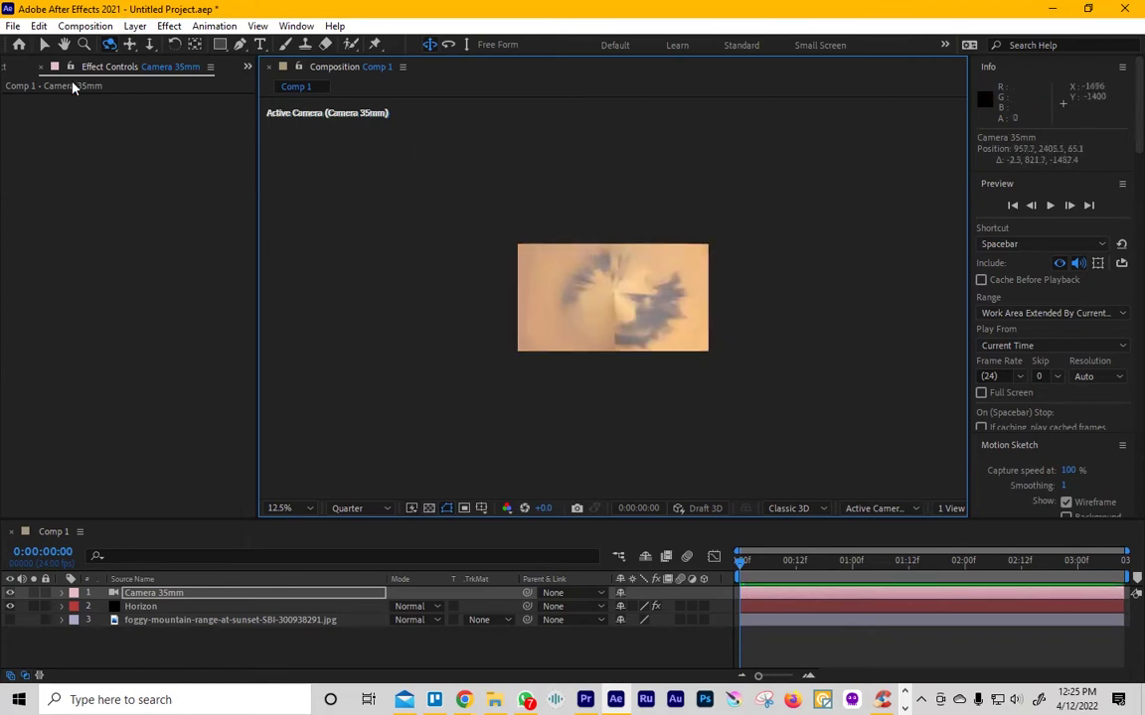
# Test Horizon's H Coverage, then lower H and V Coverage while orbiting to view the mountains.
pyautogui.click(149, 606)
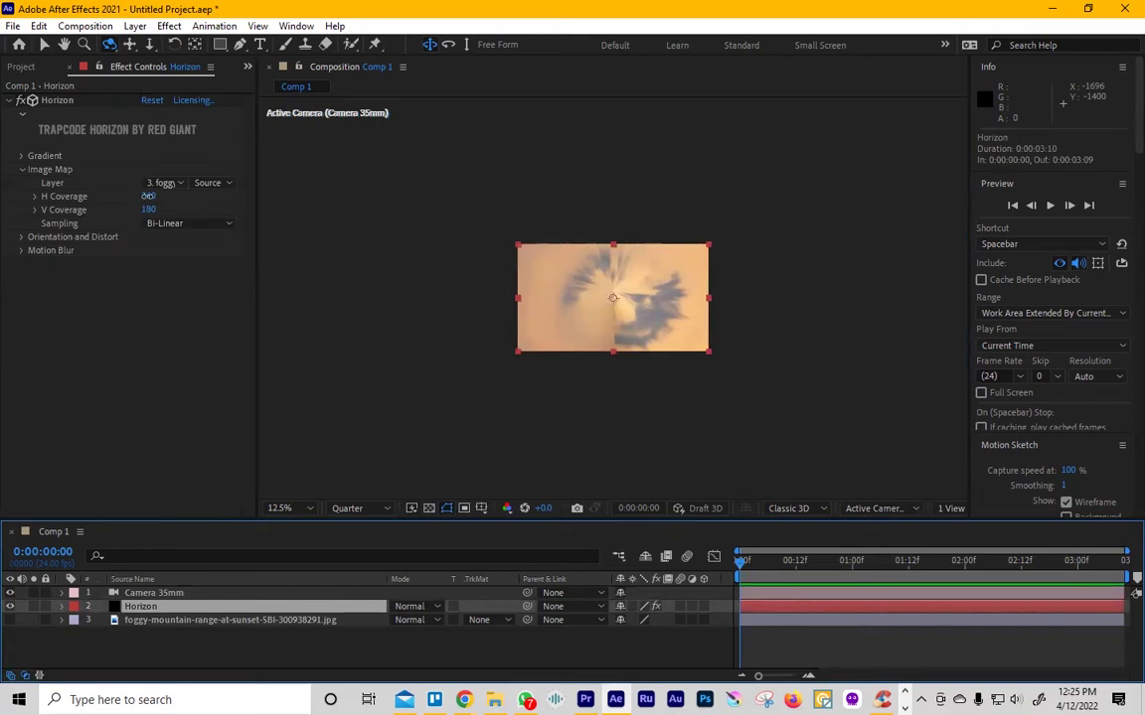
pyautogui.moveTo(149, 196); pyautogui.dragTo(129, 192)
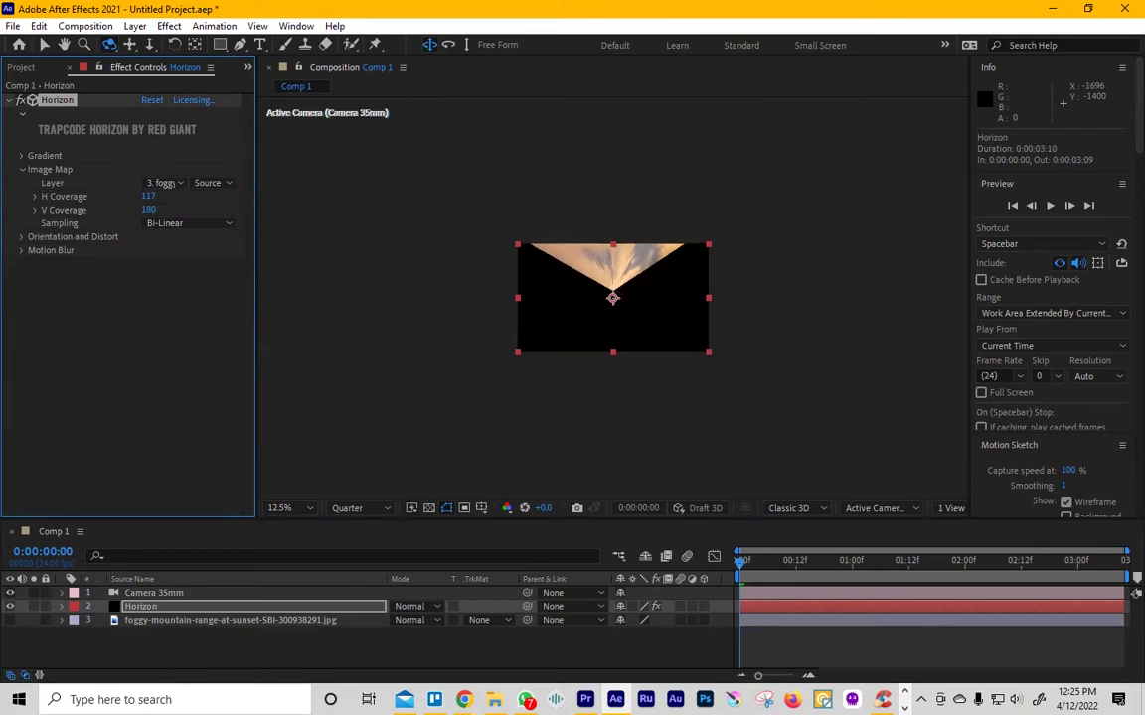
pyautogui.moveTo(148, 196); pyautogui.dragTo(582, 274)
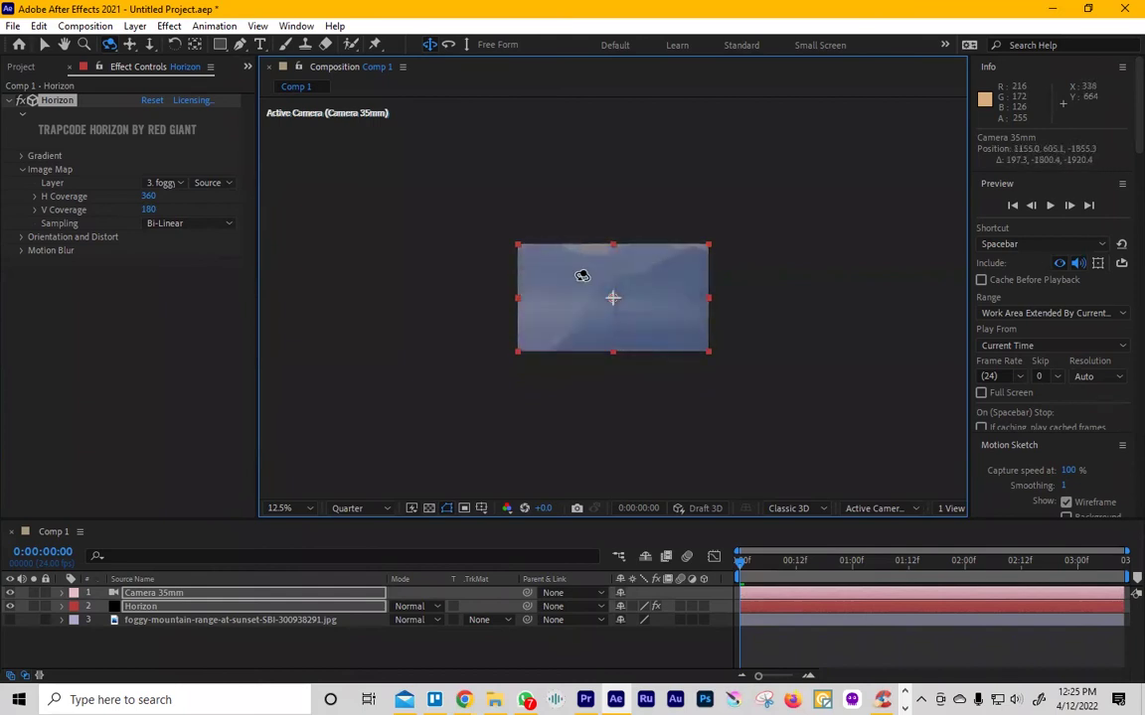
pyautogui.click(145, 196)
pyautogui.moveTo(145, 196); pyautogui.dragTo(112, 208)
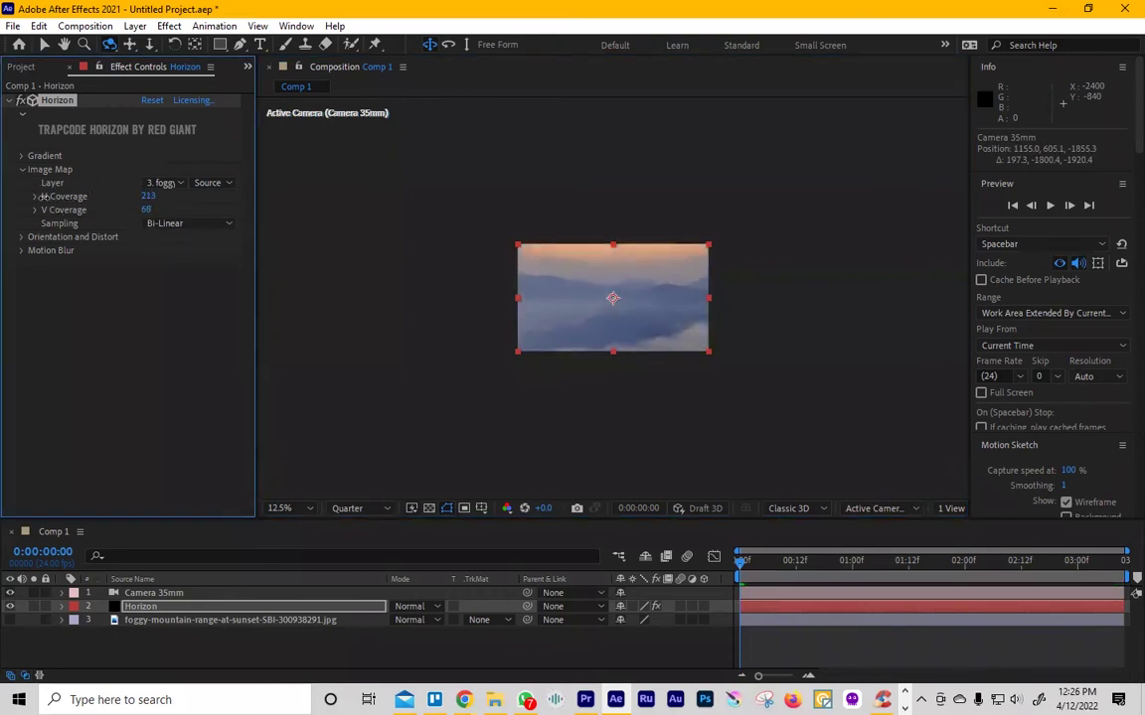
pyautogui.moveTo(42, 196); pyautogui.dragTo(30, 196)
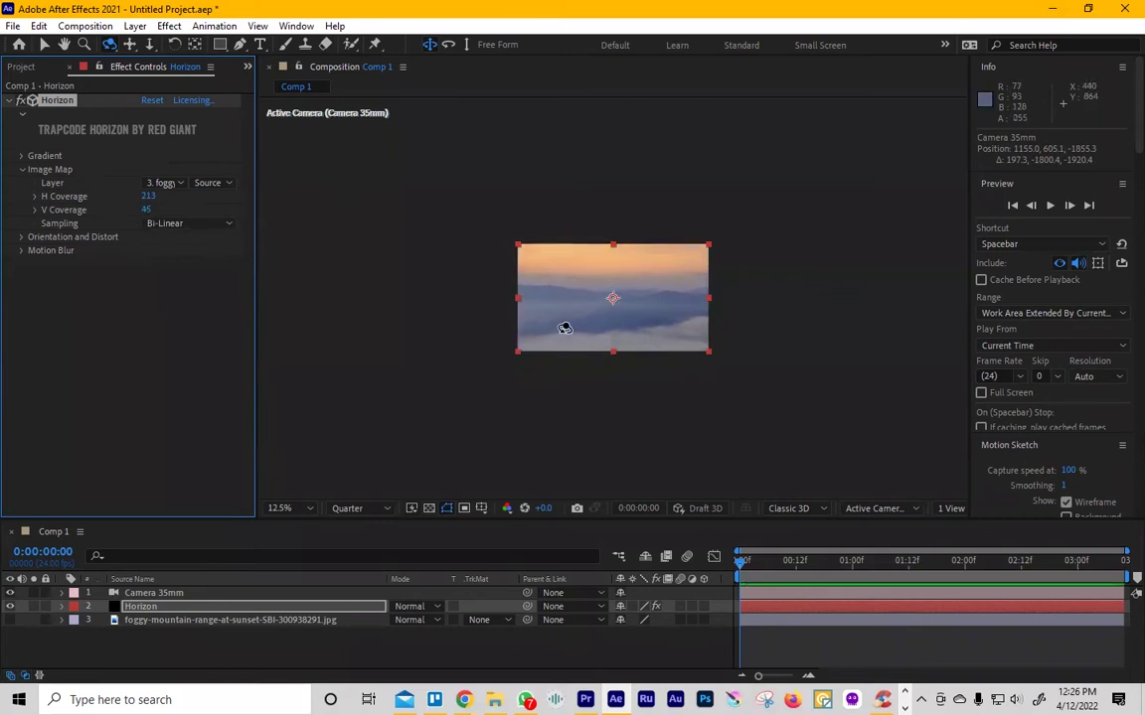
pyautogui.moveTo(572, 320)
pyautogui.mouseDown()
pyautogui.moveTo(590, 312)
pyautogui.moveTo(580, 311)
pyautogui.mouseUp()
# Settle coverage at H 360 and V 65, orbiting the camera across the mountain panorama.
pyautogui.click(151, 197)
pyautogui.moveTo(148, 210); pyautogui.dragTo(139, 206)
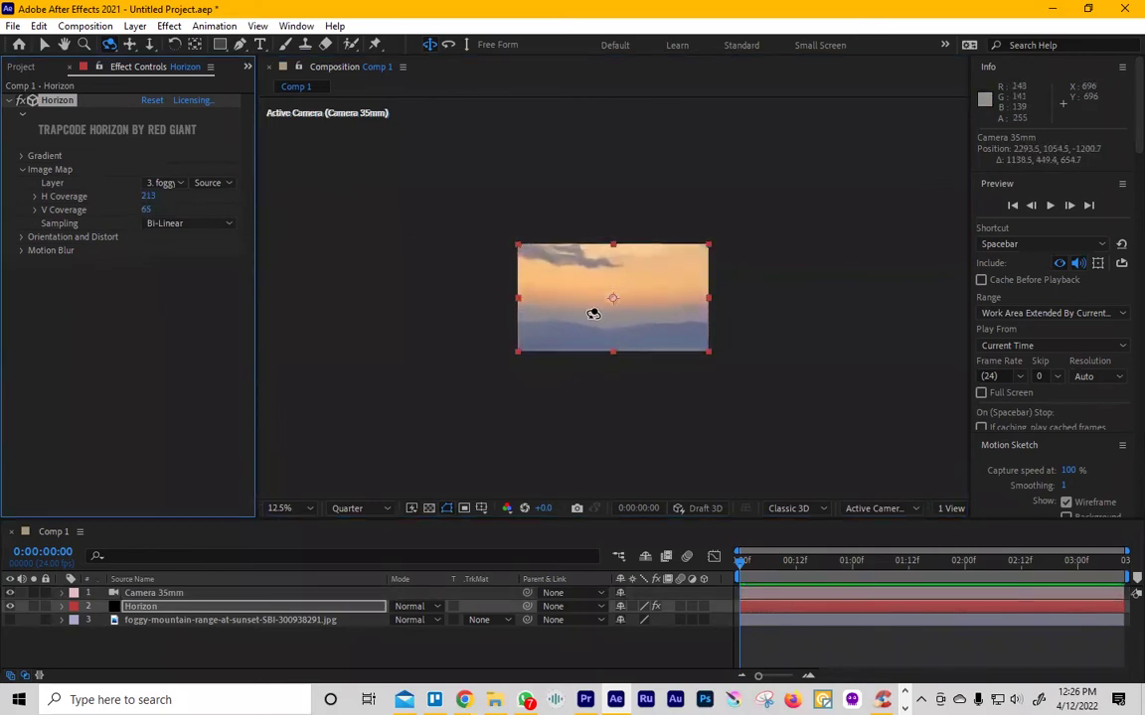
pyautogui.moveTo(593, 312)
pyautogui.mouseDown()
pyautogui.moveTo(605, 304)
pyautogui.moveTo(604, 315)
pyautogui.mouseUp()
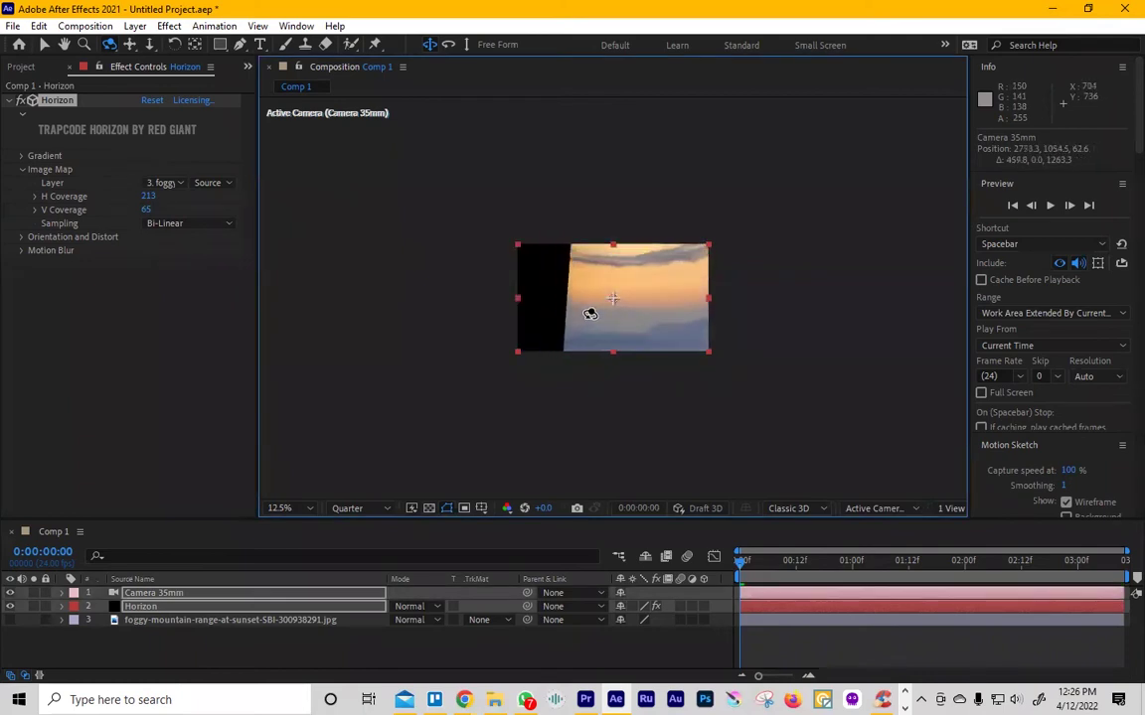
pyautogui.moveTo(148, 196); pyautogui.dragTo(177, 195)
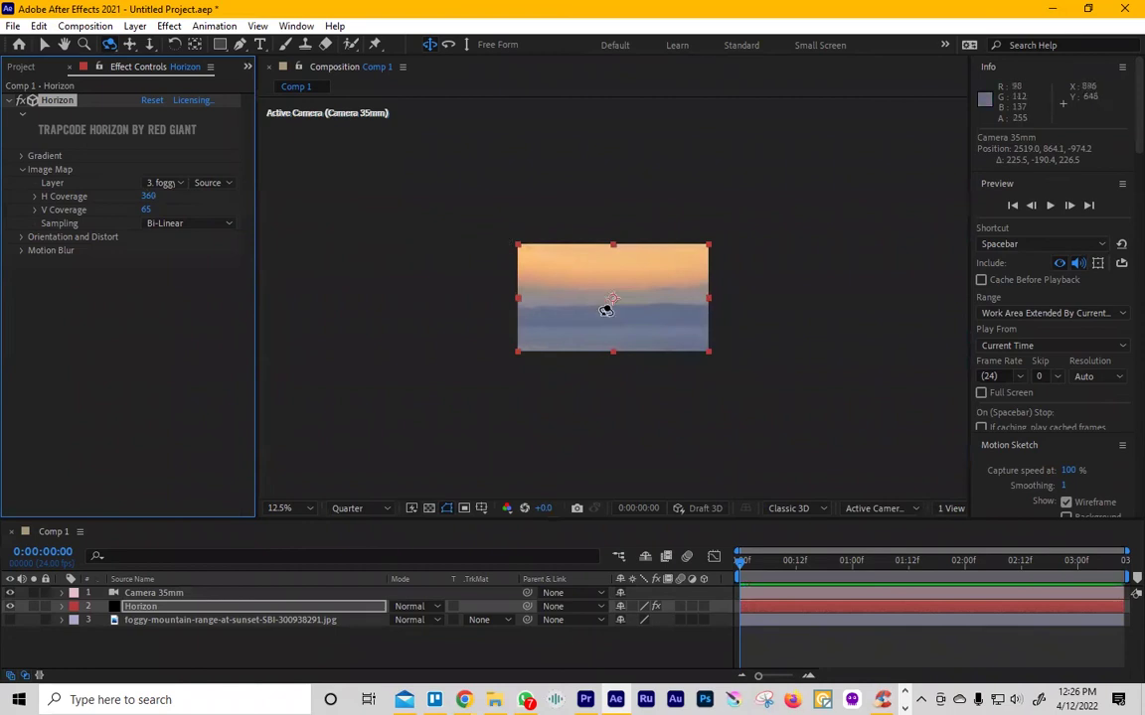
pyautogui.moveTo(605, 307); pyautogui.dragTo(599, 307)
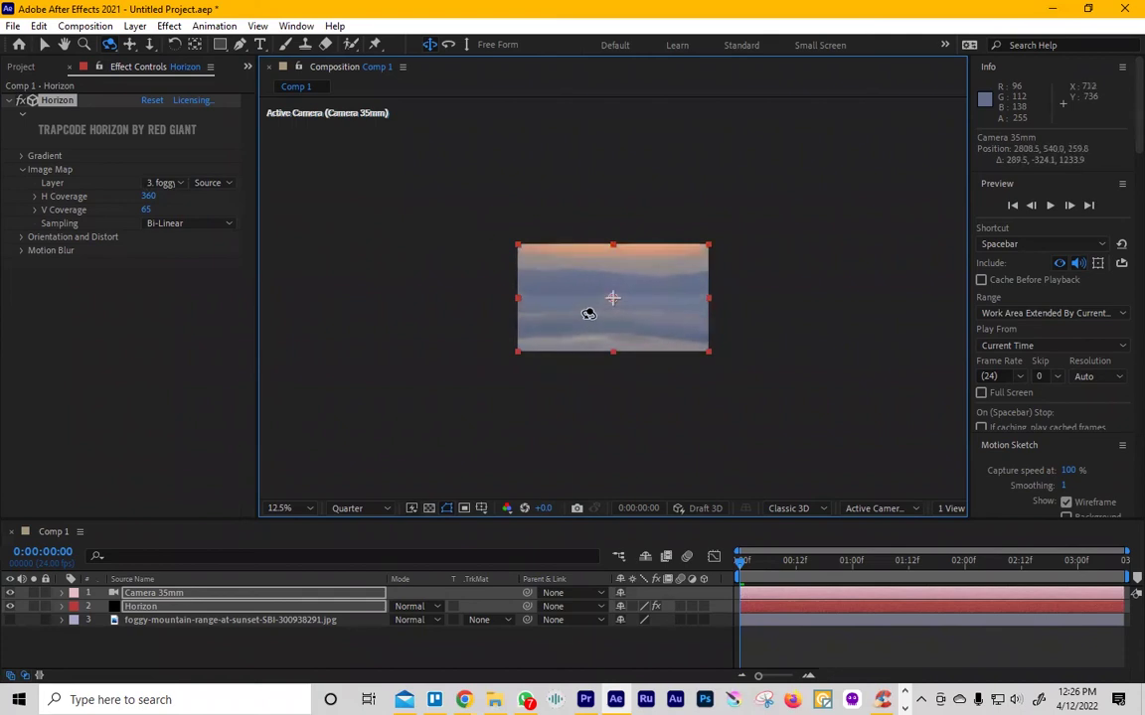
pyautogui.moveTo(588, 314); pyautogui.dragTo(621, 319)
# Preview at Full resolution and test Nearest Neighbour sampling before returning Horizon to Bi-Linear.
pyautogui.scroll(6, 614, 316)
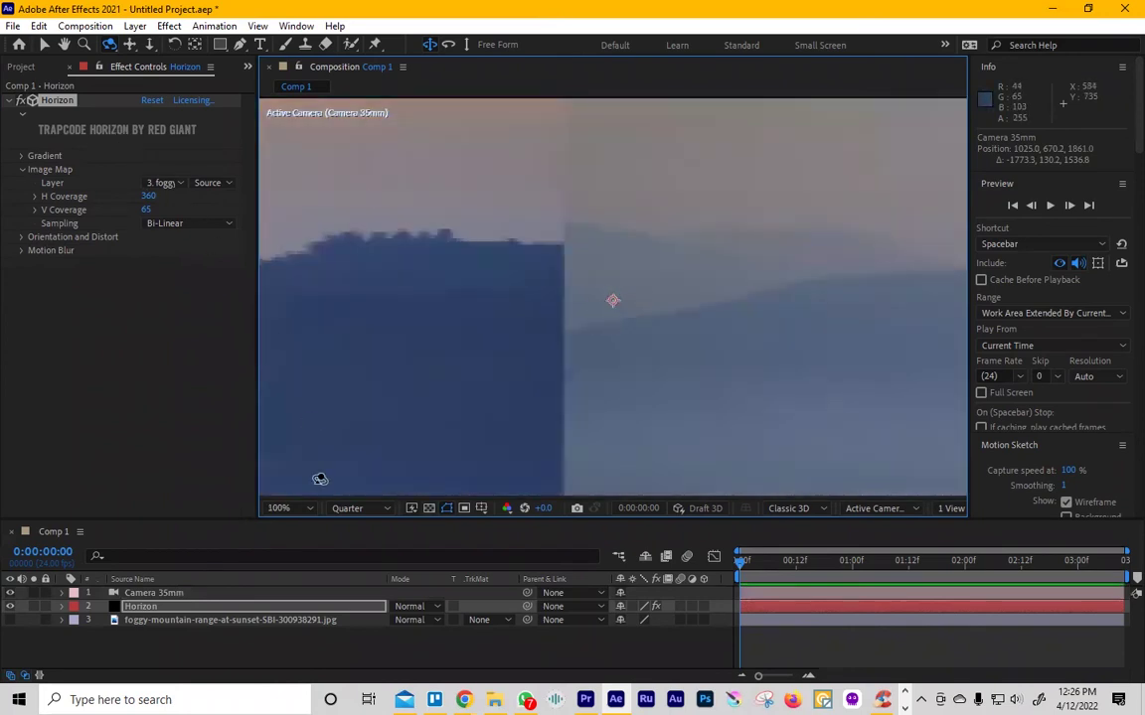
pyautogui.click(334, 510)
pyautogui.click(361, 546)
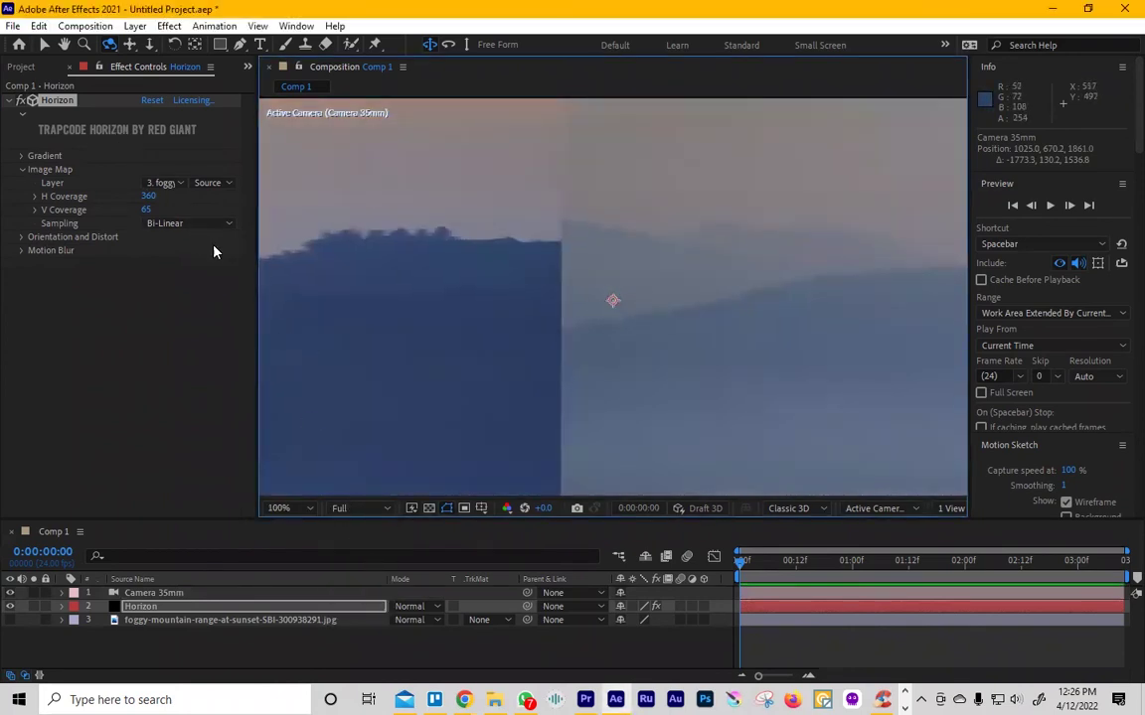
pyautogui.click(183, 222)
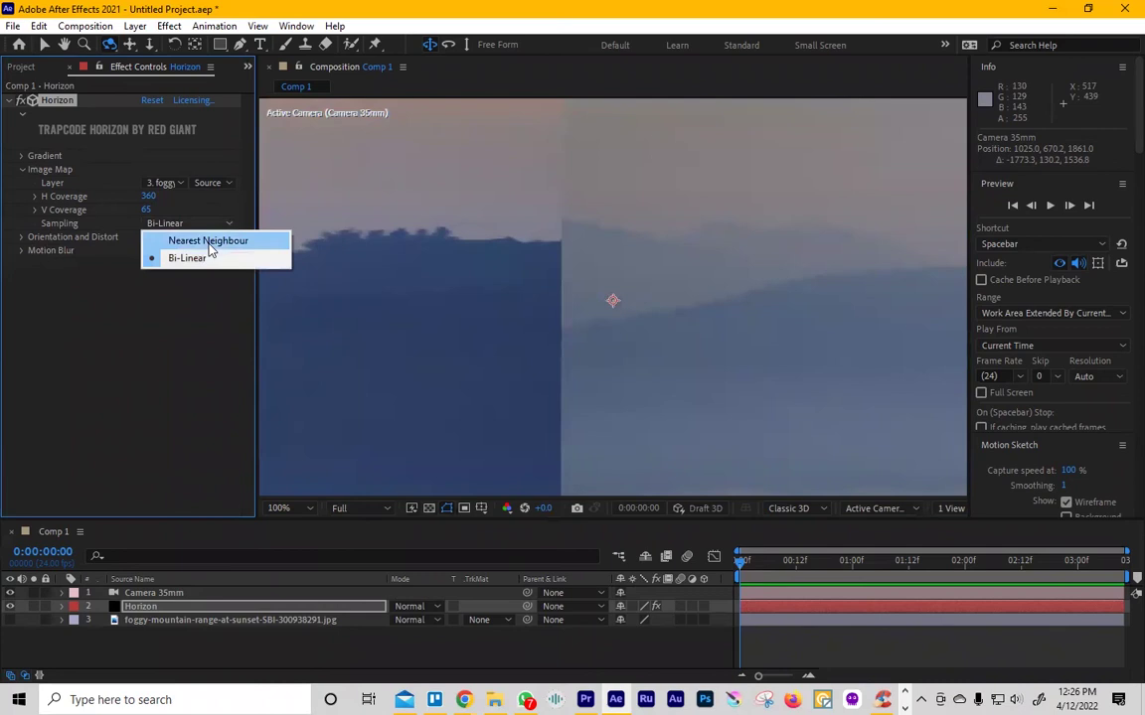
pyautogui.click(208, 243)
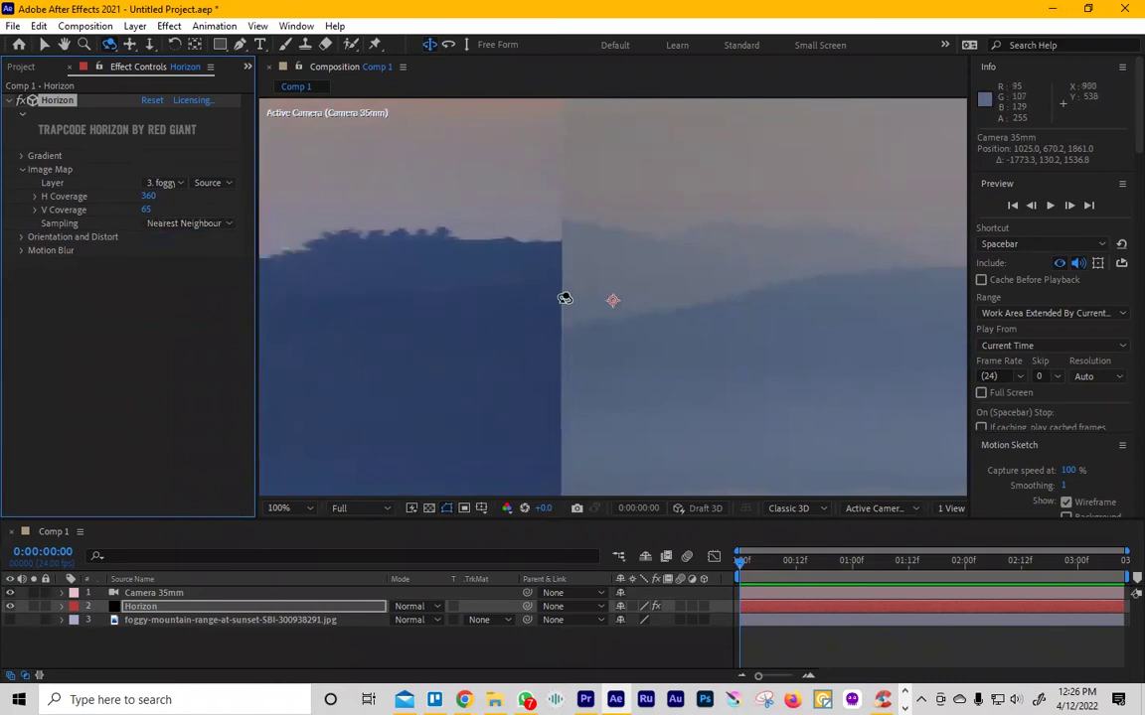
pyautogui.click(189, 222)
pyautogui.click(209, 257)
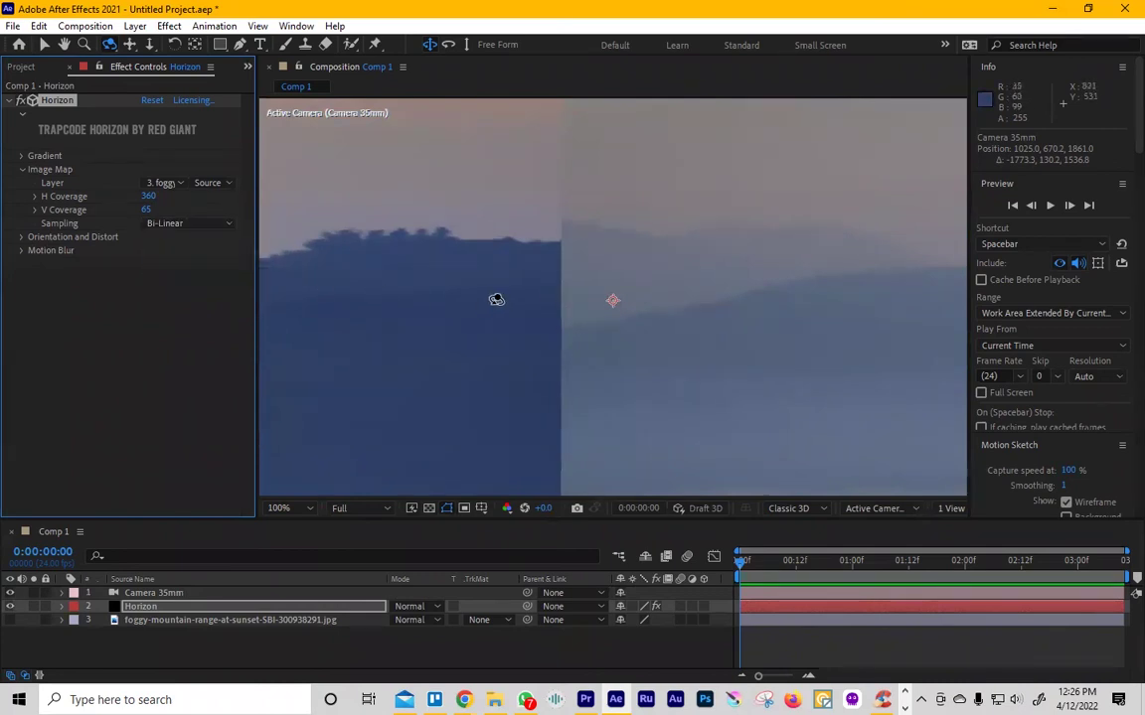
pyautogui.press(',')
pyautogui.press(',')
pyautogui.press(',')
pyautogui.press(',')
pyautogui.press(',')
pyautogui.press(',')
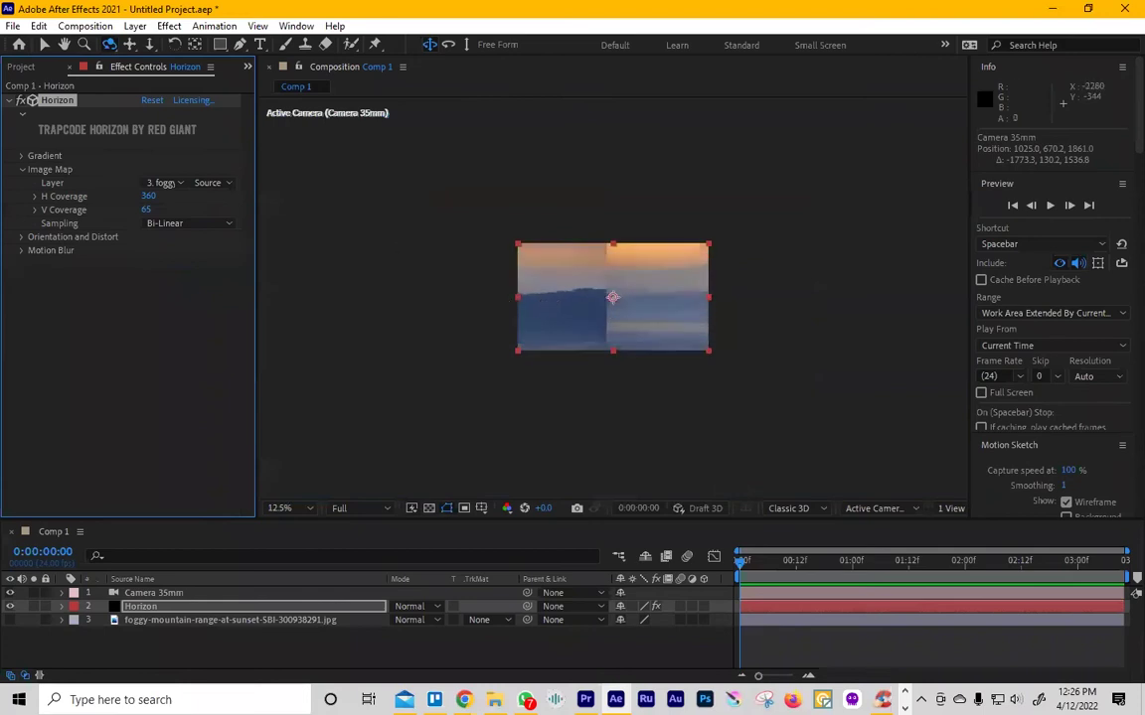
# Try X and Y rotation on the Horizon panorama, undoing each change, and orbit the camera.
pyautogui.click(22, 238)
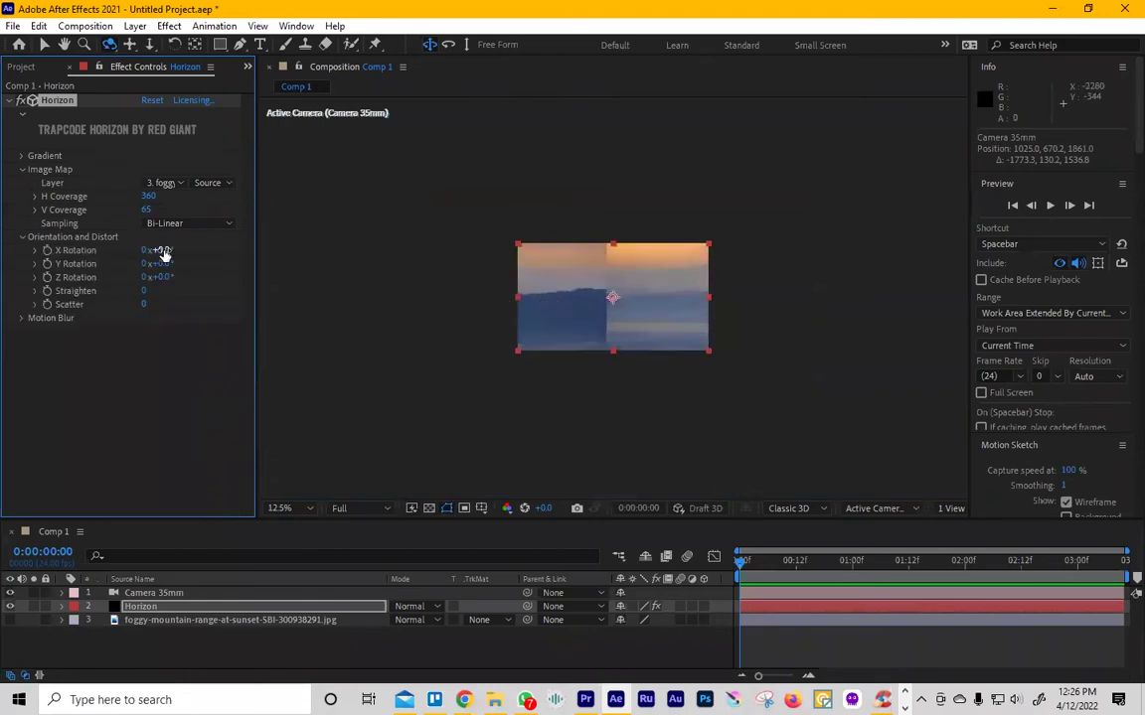
pyautogui.moveTo(156, 249); pyautogui.dragTo(112, 194)
pyautogui.hotkey('ctrl', 'z')
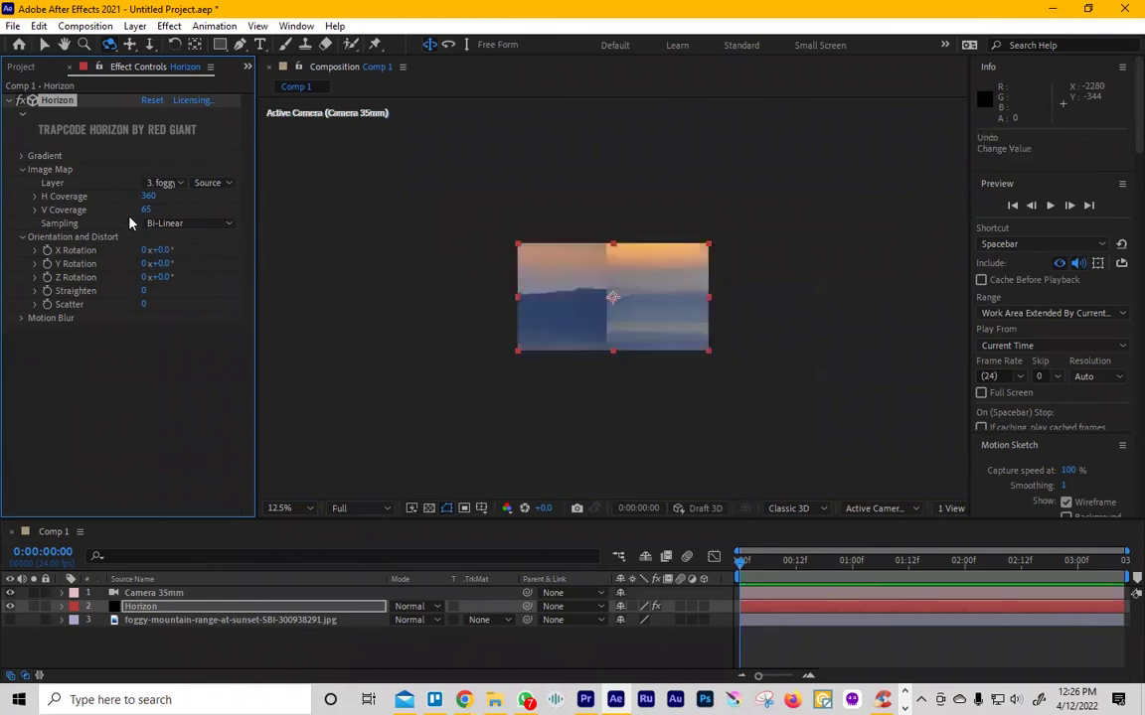
pyautogui.moveTo(160, 263); pyautogui.dragTo(119, 277)
pyautogui.hotkey('ctrl', 'z')
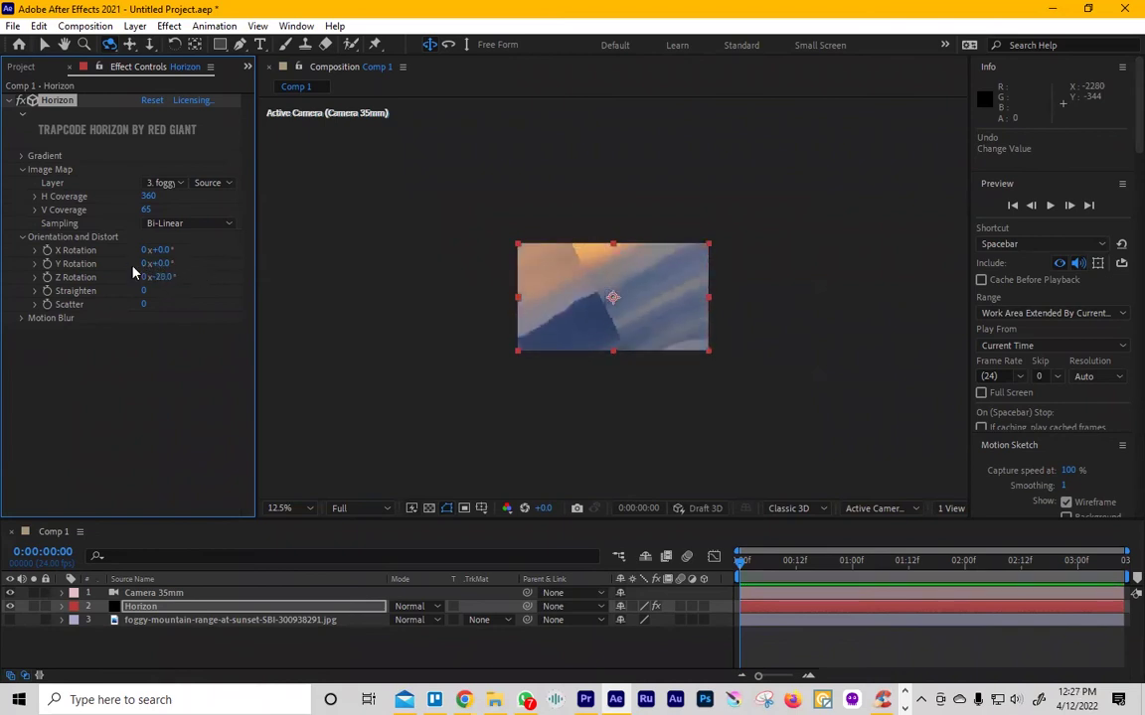
pyautogui.hotkey('ctrl', 'z')
pyautogui.moveTo(582, 286); pyautogui.dragTo(549, 301)
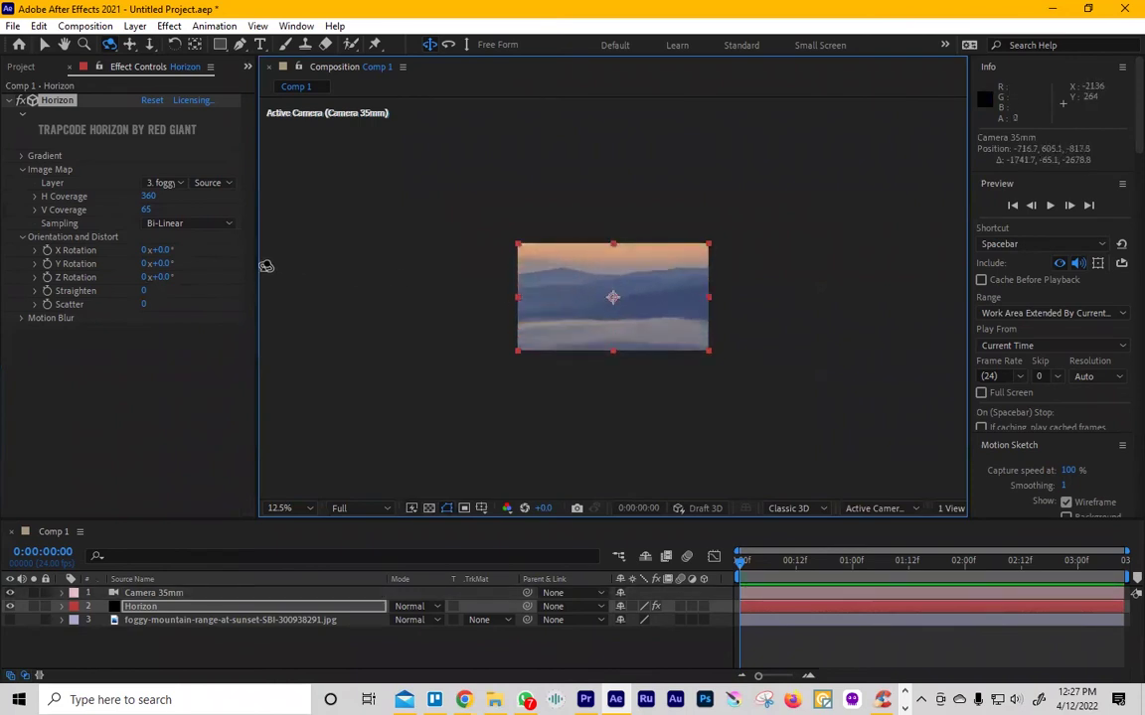
# Raise Straighten to 100, then test Scatter up to 1783 and return it to 0.
pyautogui.moveTo(142, 294); pyautogui.dragTo(159, 291)
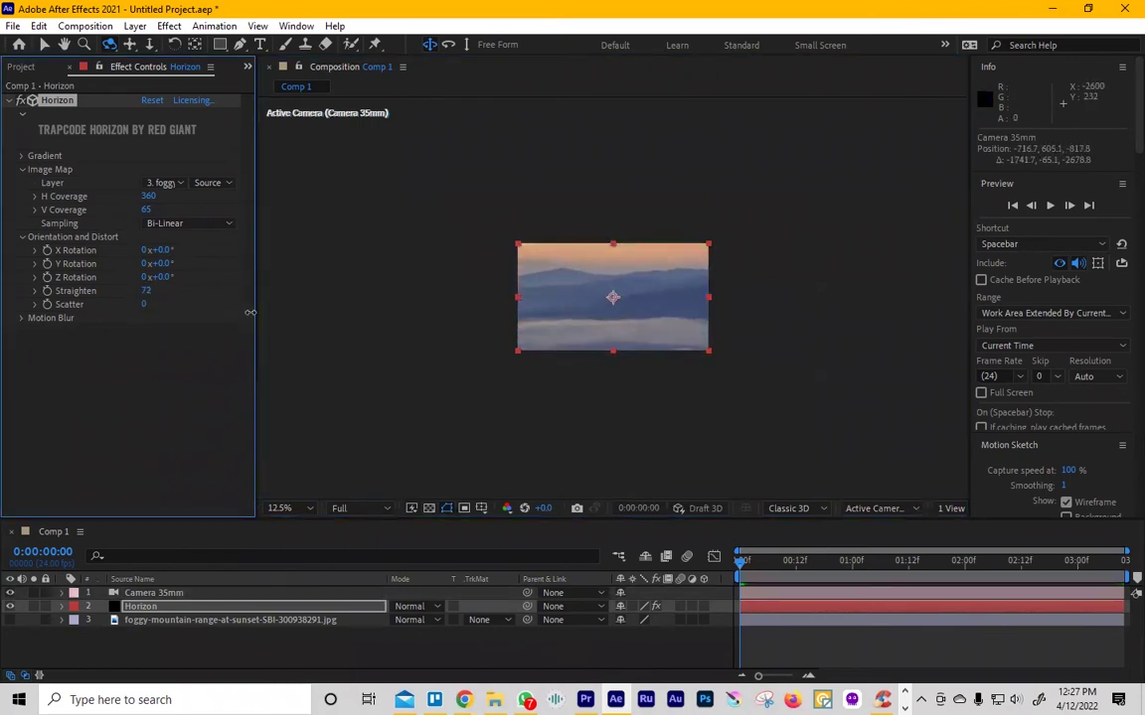
pyautogui.moveTo(251, 312); pyautogui.dragTo(165, 301)
pyautogui.moveTo(264, 331); pyautogui.dragTo(145, 311)
pyautogui.moveTo(231, 318); pyautogui.dragTo(733, 392)
pyautogui.press('.')
pyautogui.press('.')
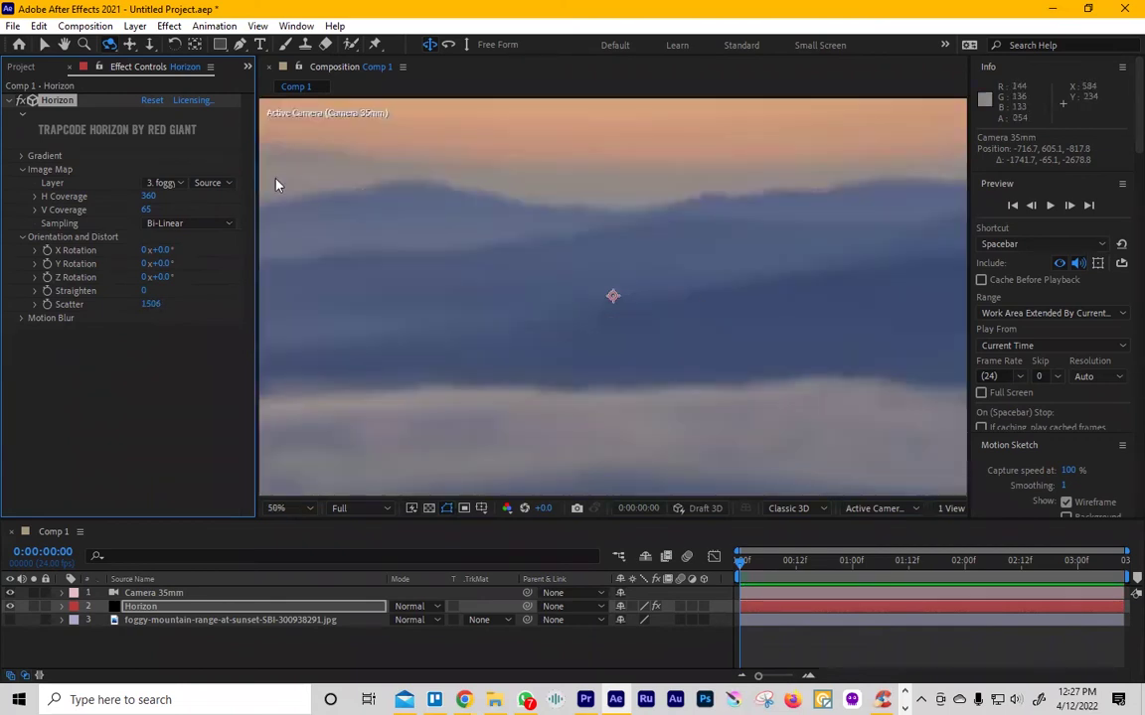
pyautogui.moveTo(147, 304); pyautogui.dragTo(463, 354)
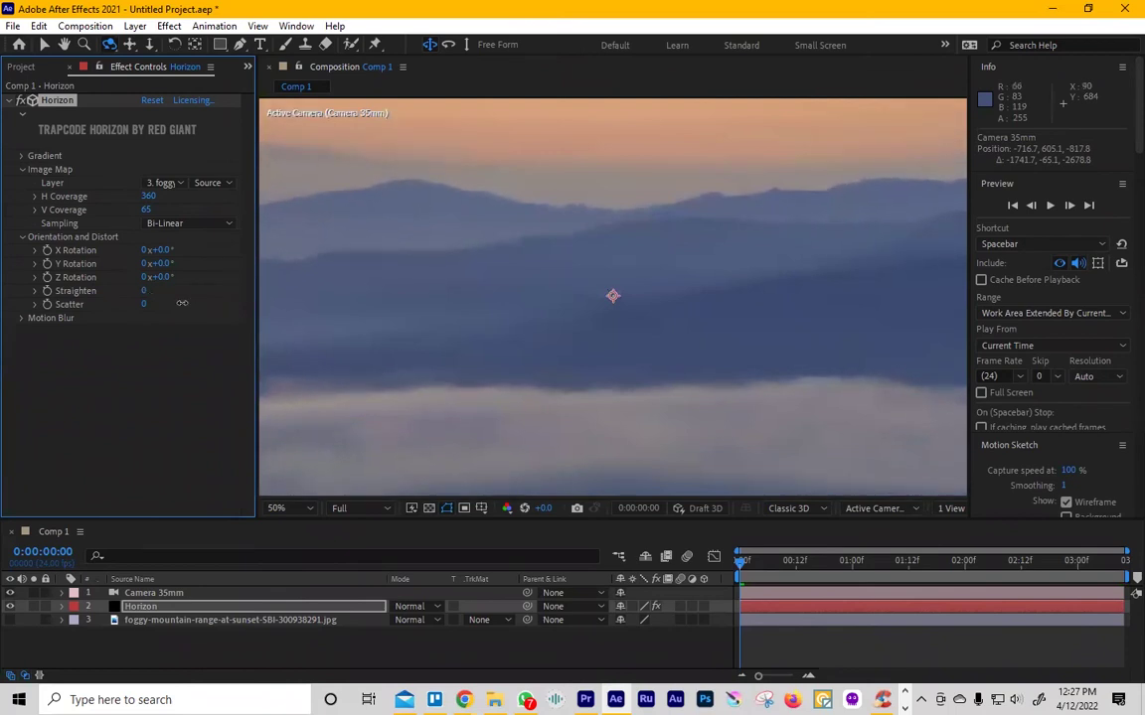
pyautogui.moveTo(145, 290); pyautogui.dragTo(187, 291)
# Keep Horizon's motion blur set to Comp Settings and orbit the camera around the panorama.
pyautogui.click(20, 318)
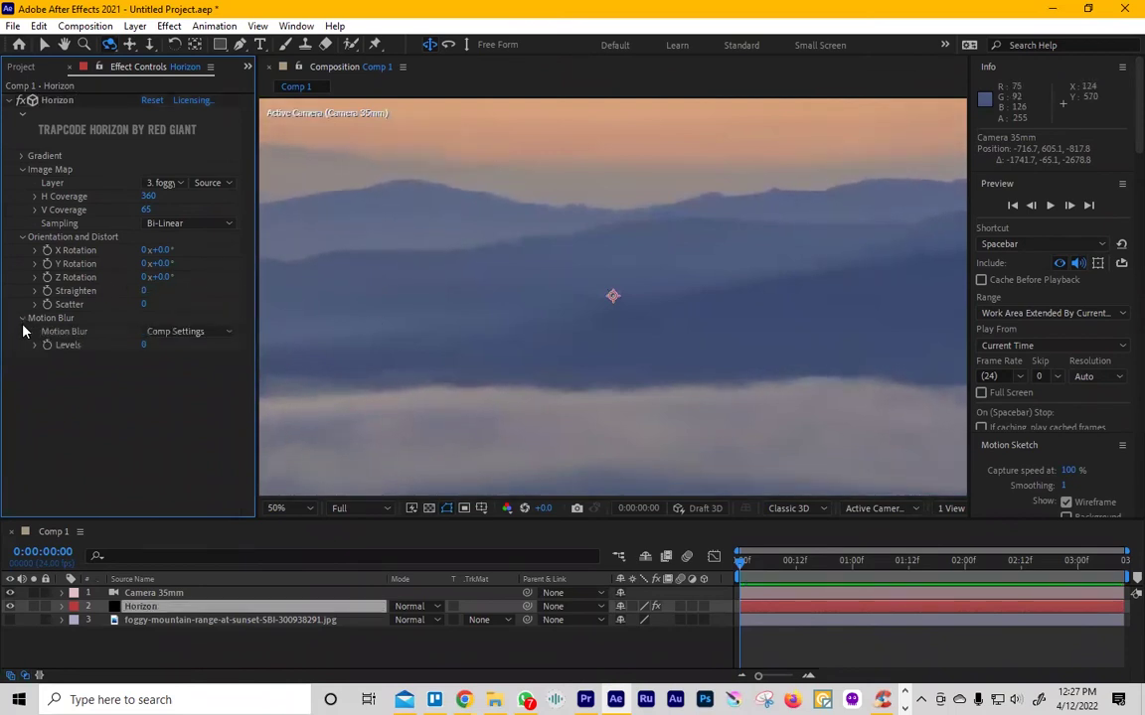
pyautogui.click(175, 331)
pyautogui.click(178, 366)
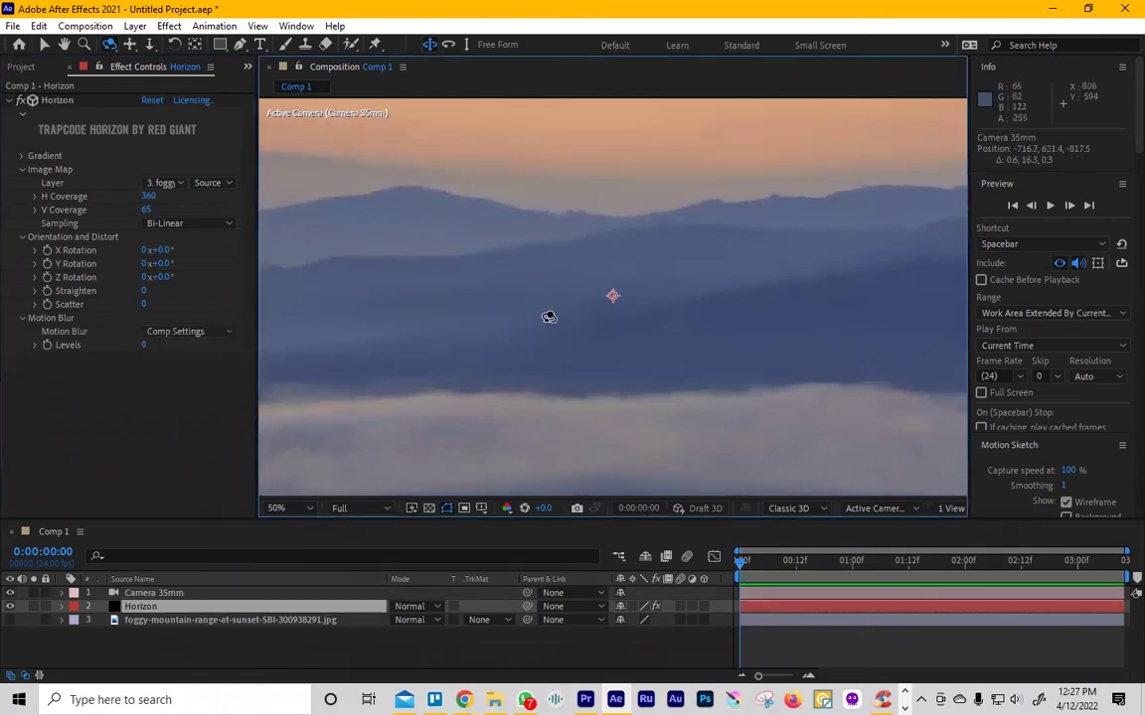
pyautogui.scroll(-2, 556, 308)
pyautogui.moveTo(568, 302); pyautogui.dragTo(619, 301)
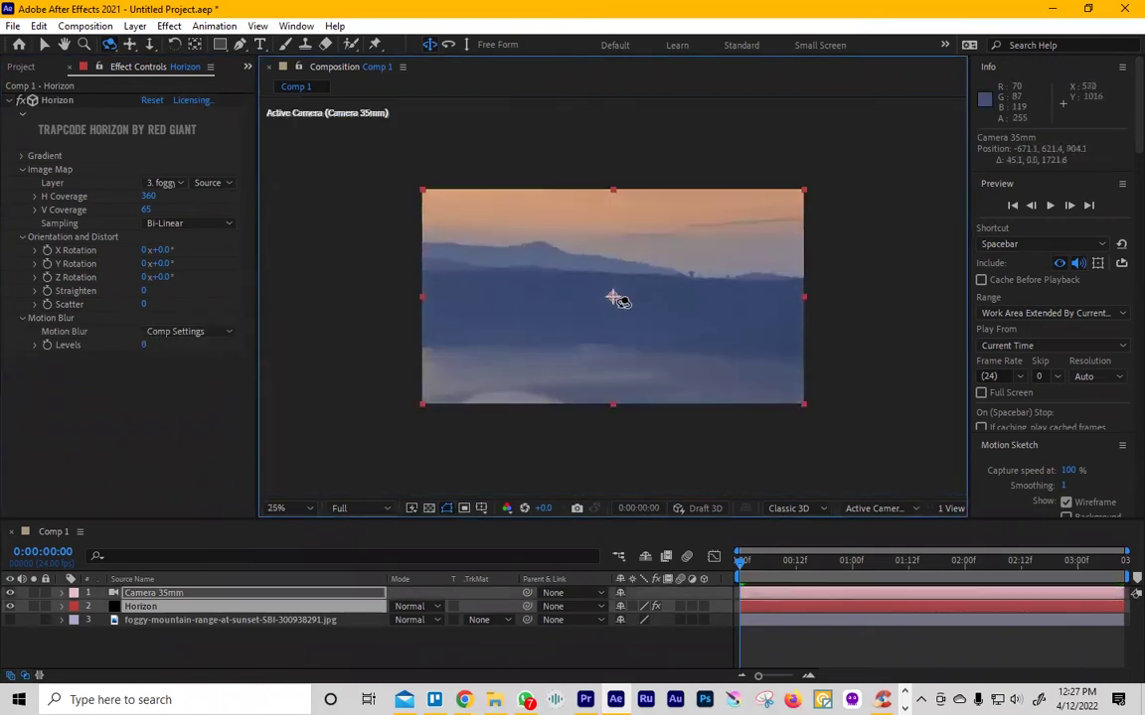
# Reveal Camera 35mm's Transform properties in the timeline.
pyautogui.click(63, 593)
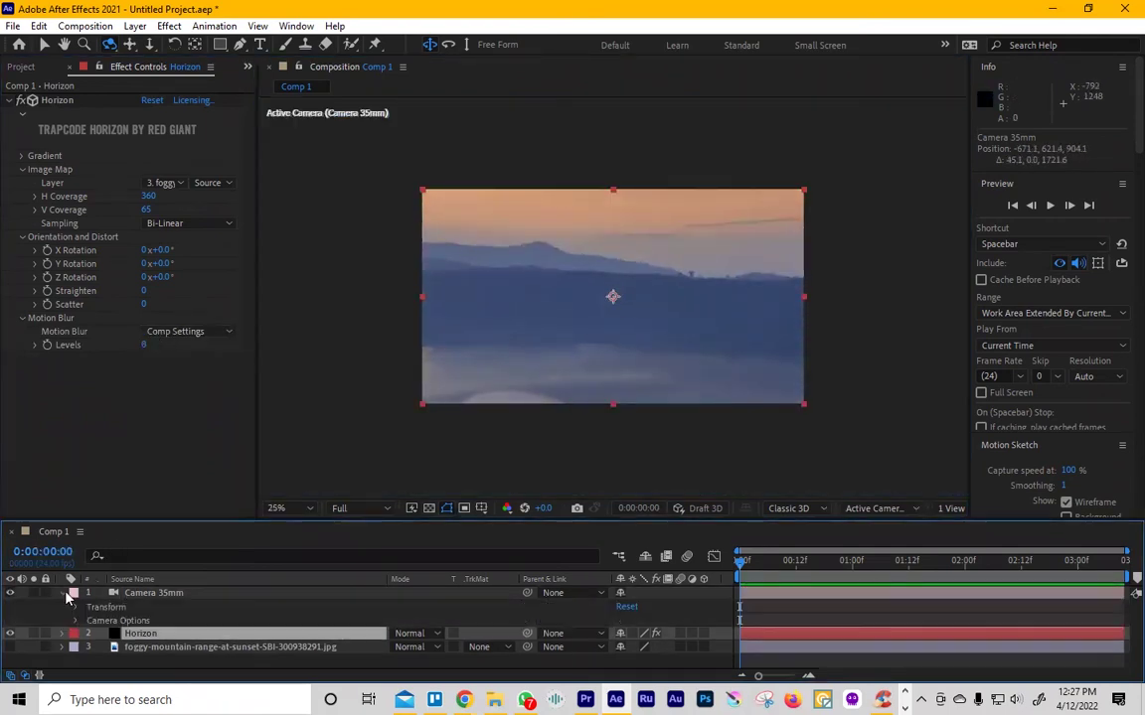
pyautogui.click(151, 595)
pyautogui.press('p')
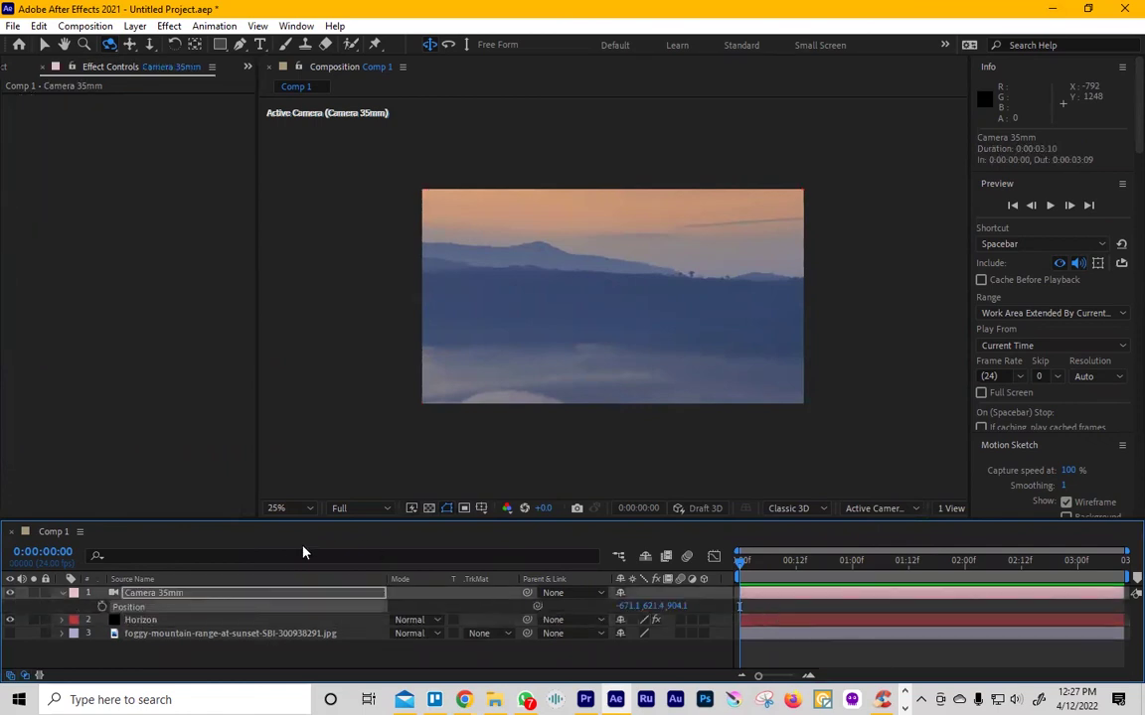
pyautogui.click(72, 593)
pyautogui.press('Escape')
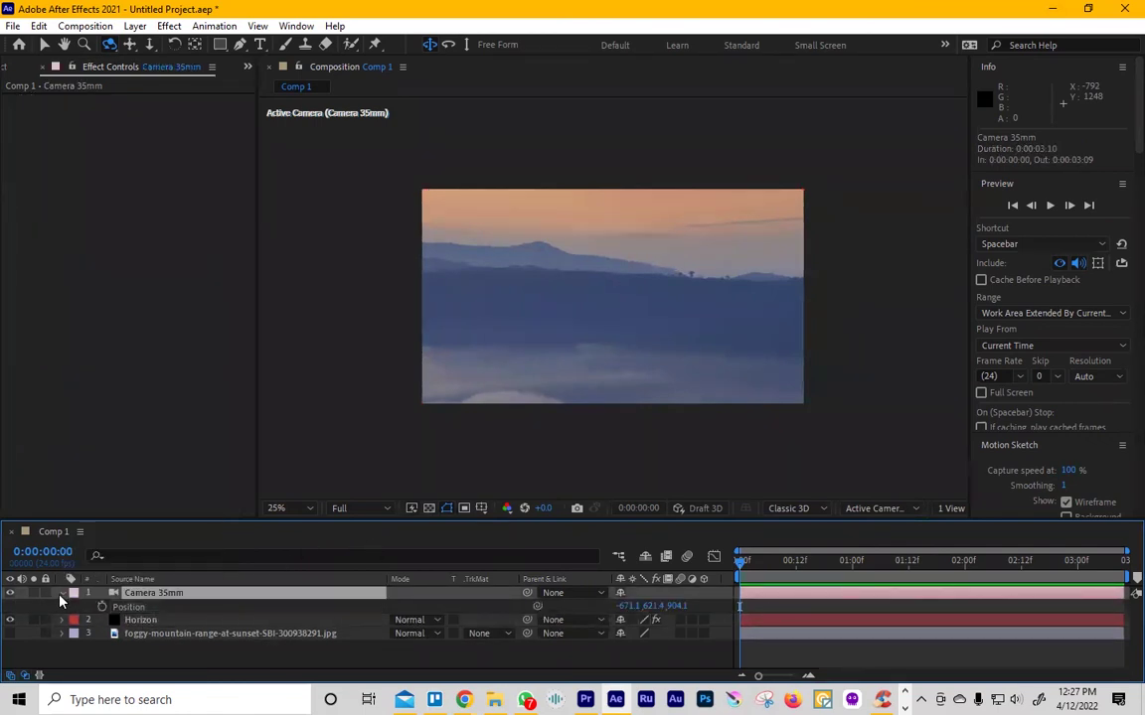
pyautogui.click(62, 593)
pyautogui.click(62, 593)
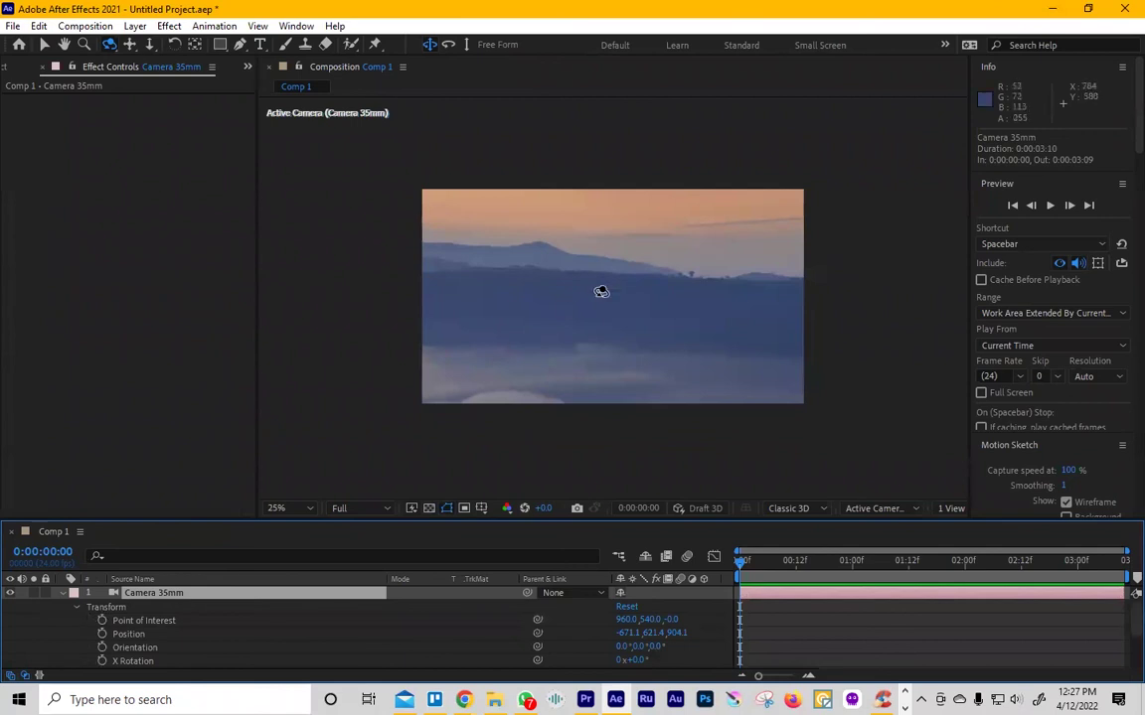
# Keyframe camera Position at 0f looking at the clouds and 9f facing the mountains, then preview.
pyautogui.moveTo(621, 283); pyautogui.dragTo(328, 478)
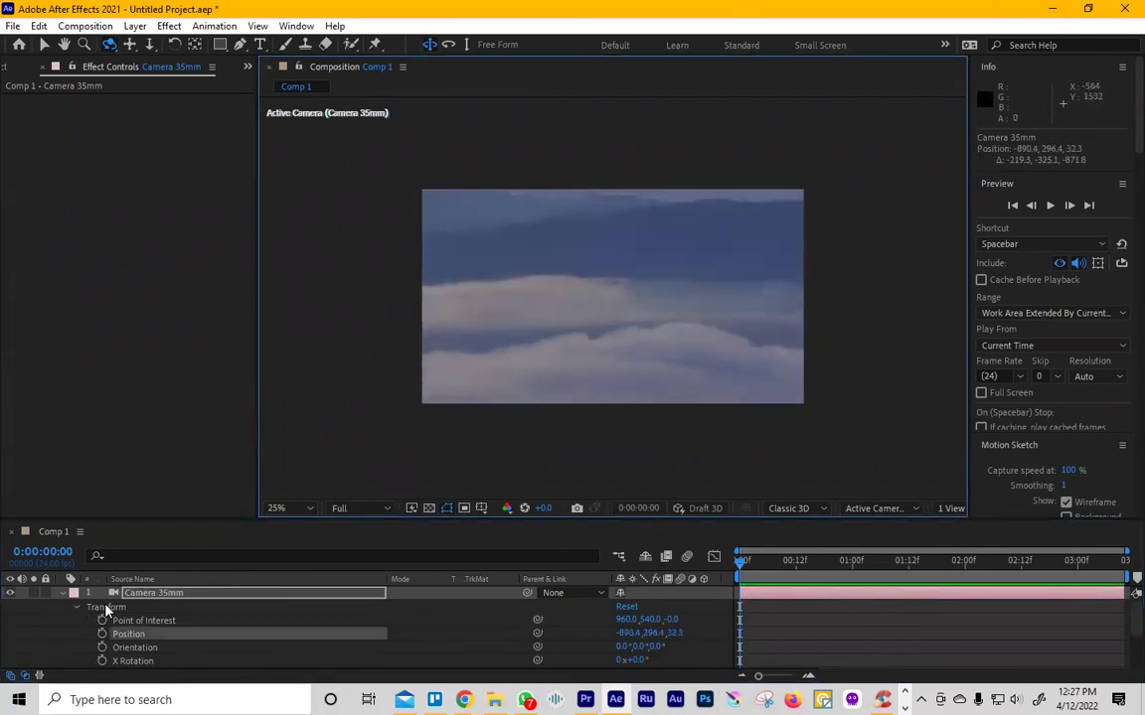
pyautogui.click(101, 634)
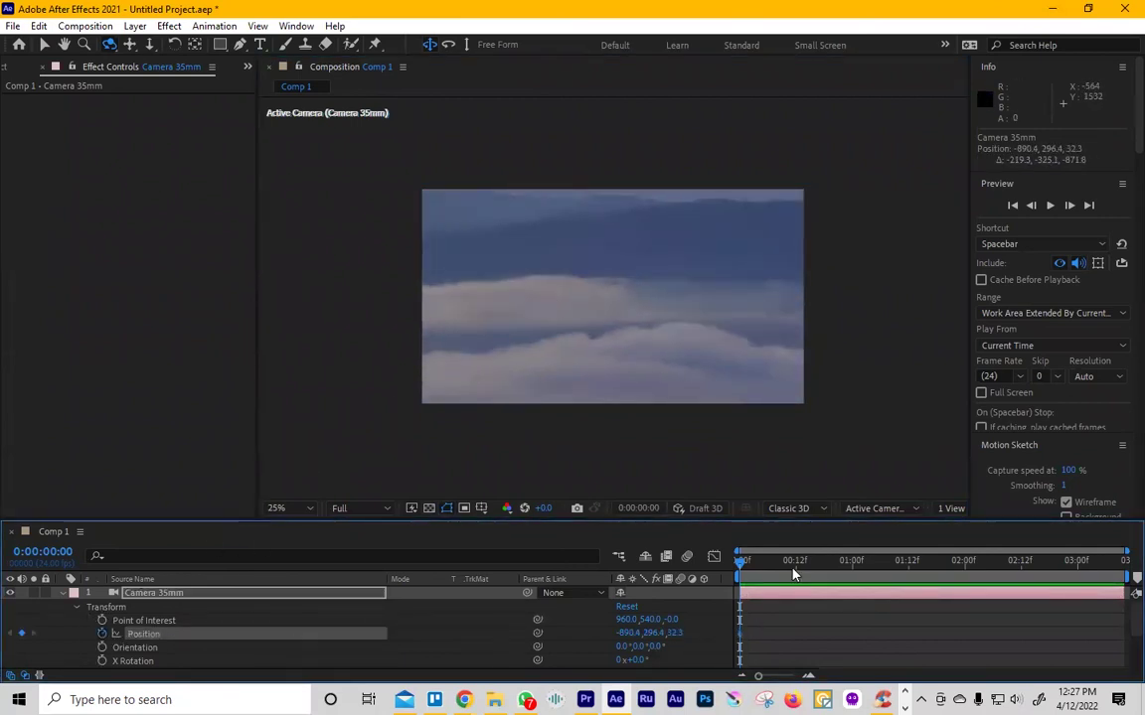
pyautogui.click(782, 564)
pyautogui.moveTo(712, 312); pyautogui.dragTo(651, 307)
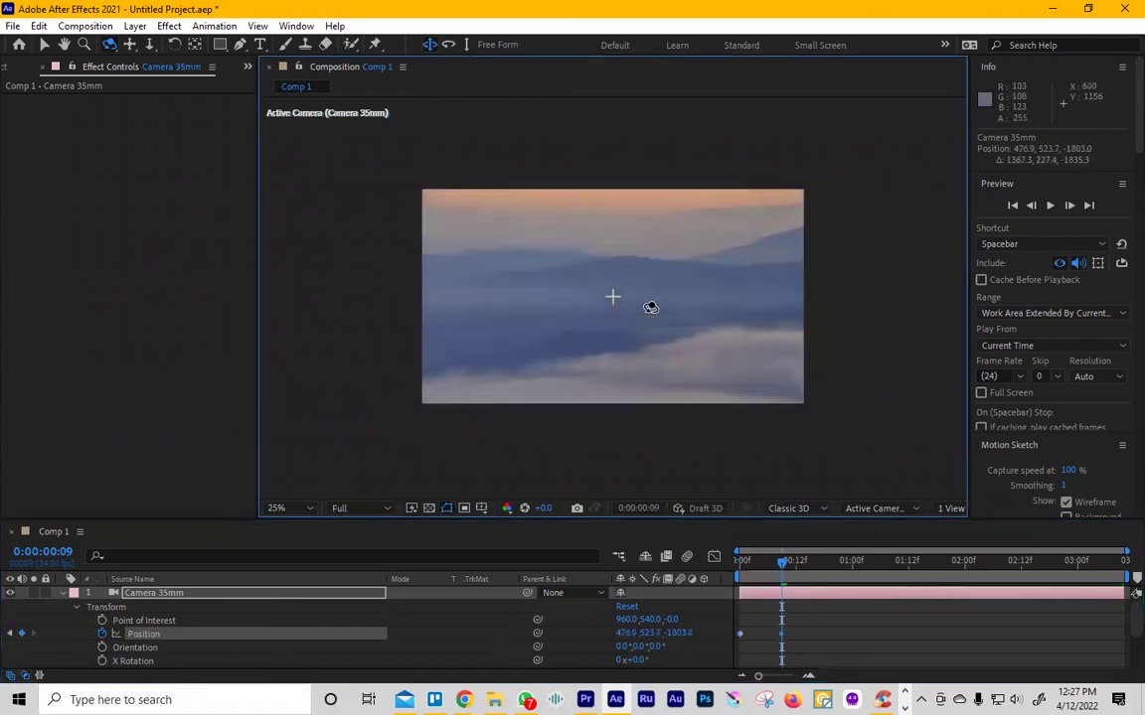
pyautogui.click(738, 563)
pyautogui.press('space')
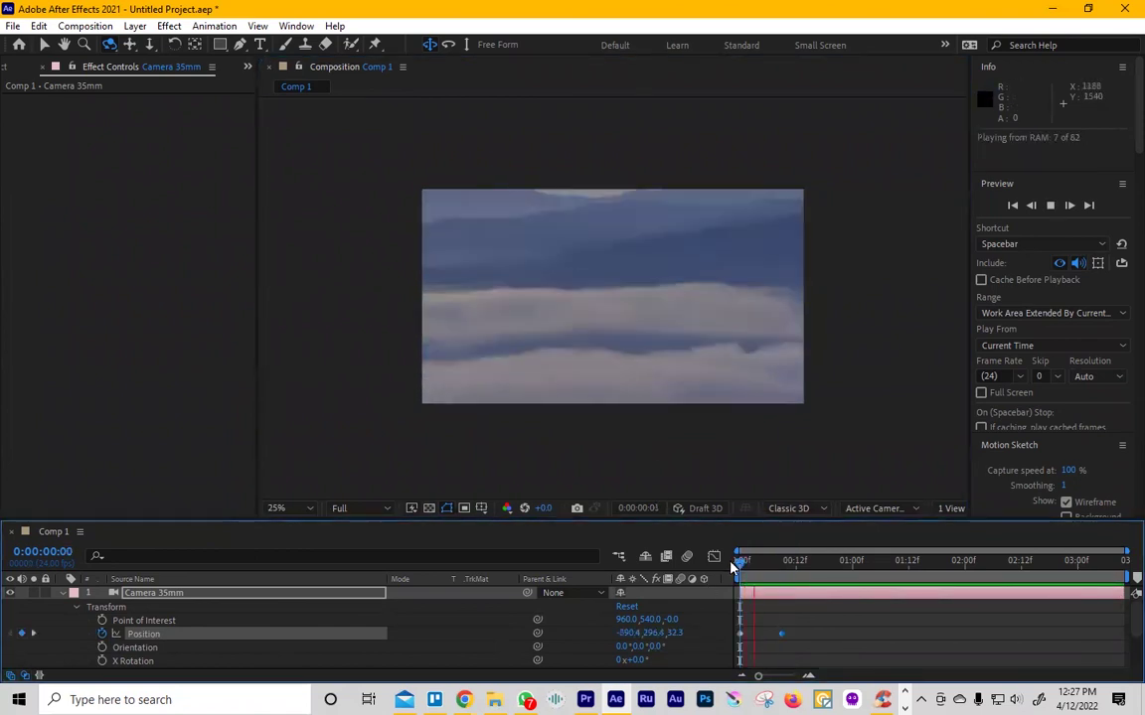
pyautogui.press('space')
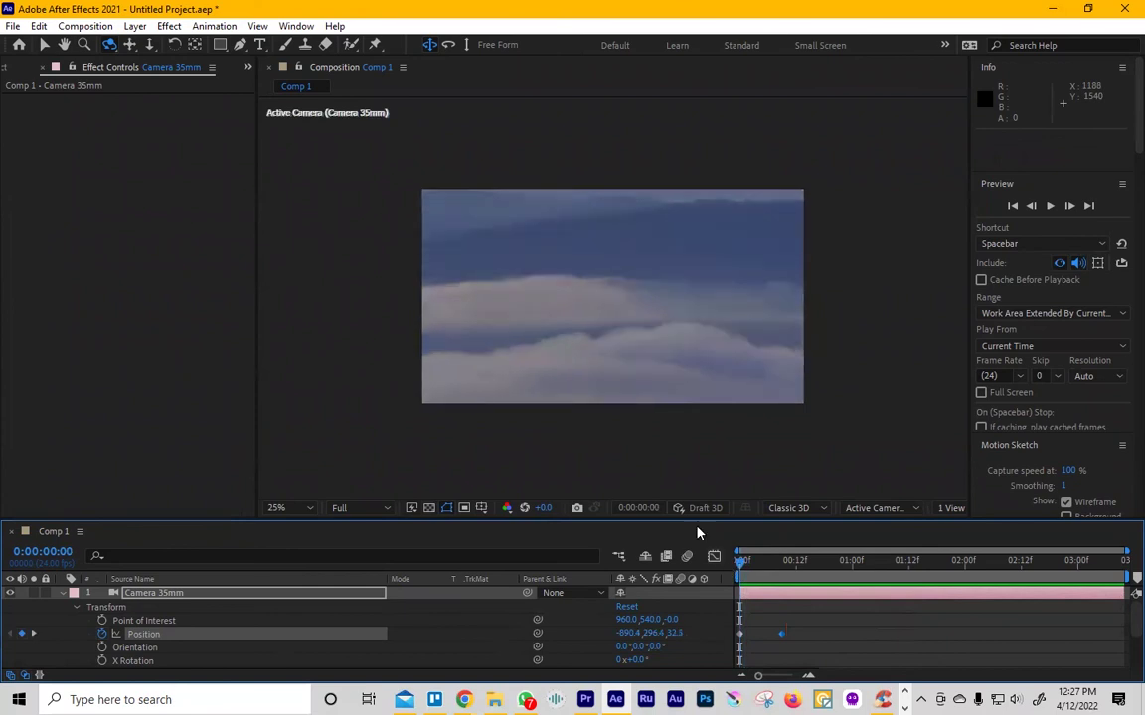
pyautogui.scroll(-3, 234, 613)
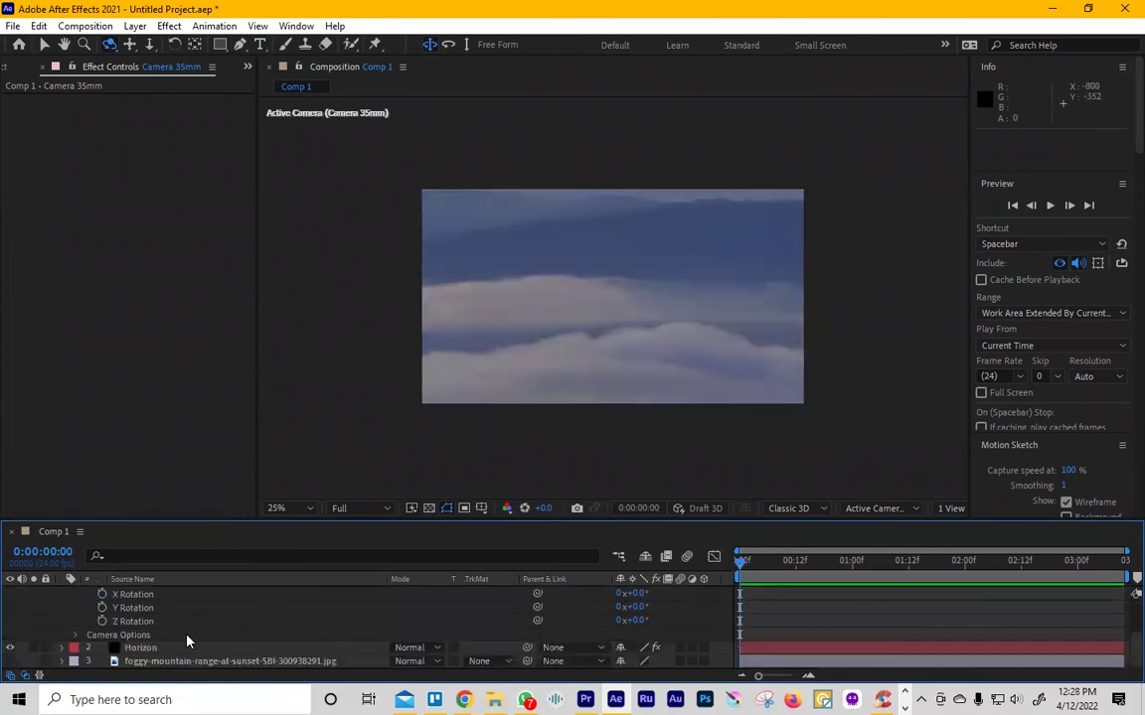
# Raise the Horizon layer's motion blur Levels to 134.
pyautogui.click(179, 647)
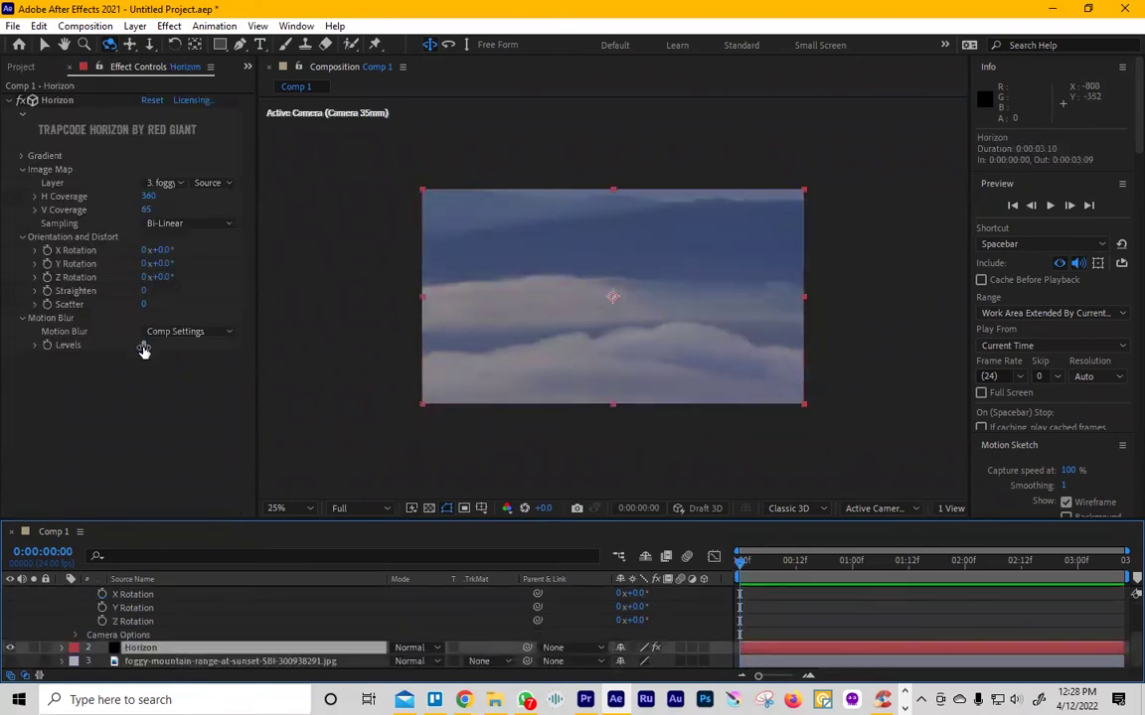
pyautogui.moveTo(151, 350); pyautogui.dragTo(256, 365)
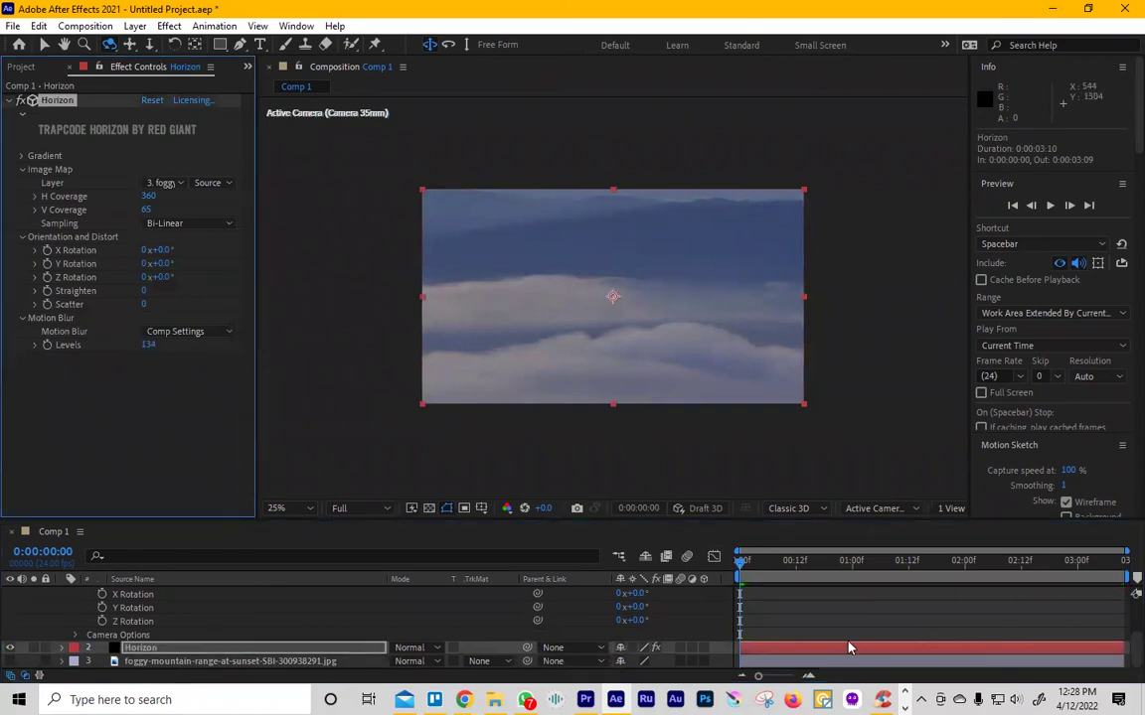
pyautogui.scroll(3, 440, 596)
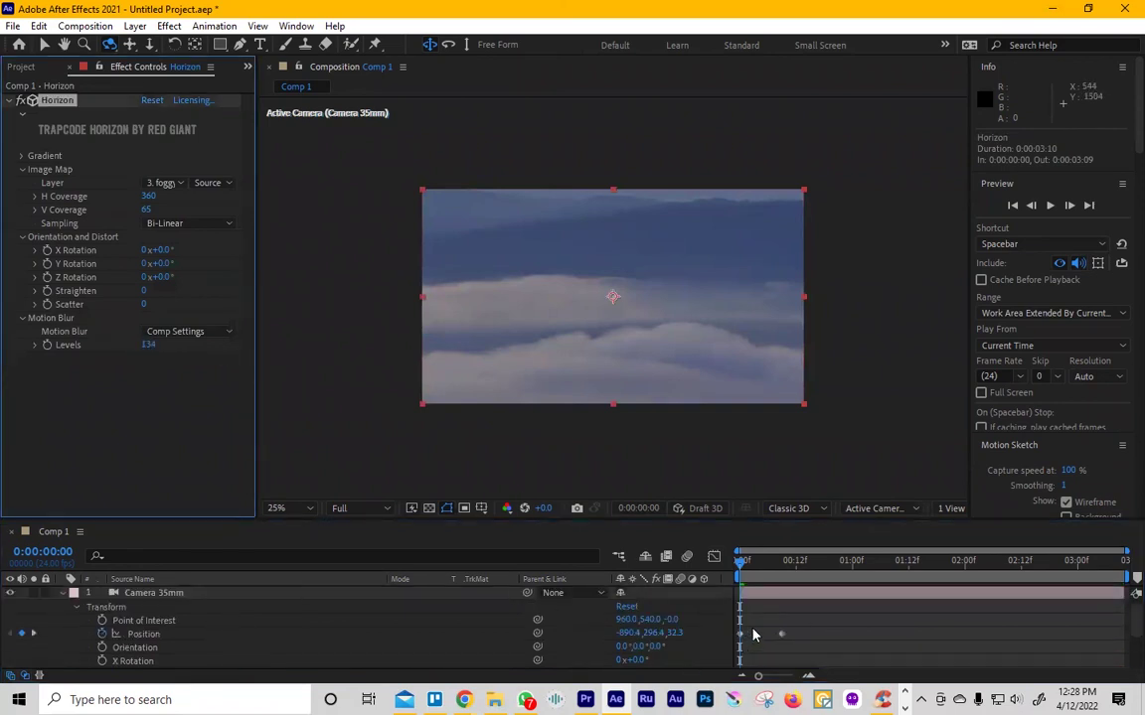
# Move the camera's second Position keyframe from 9f to 5f and preview the quicker move.
pyautogui.moveTo(781, 637); pyautogui.dragTo(764, 641)
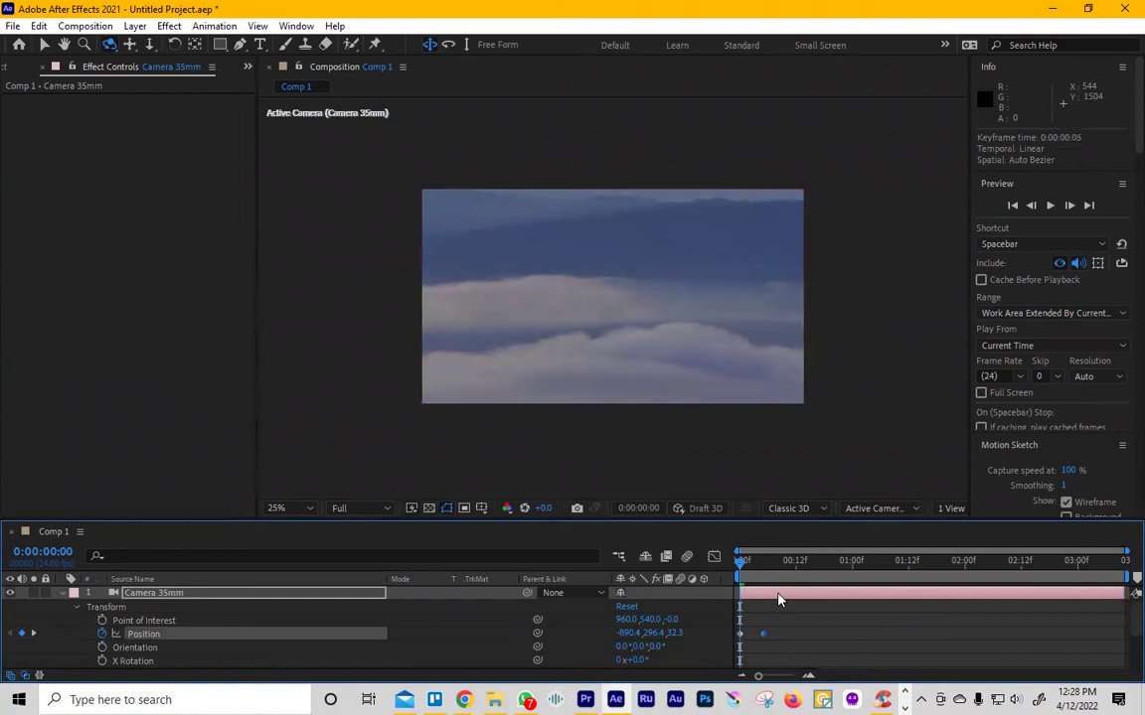
pyautogui.press('space')
pyautogui.press('space')
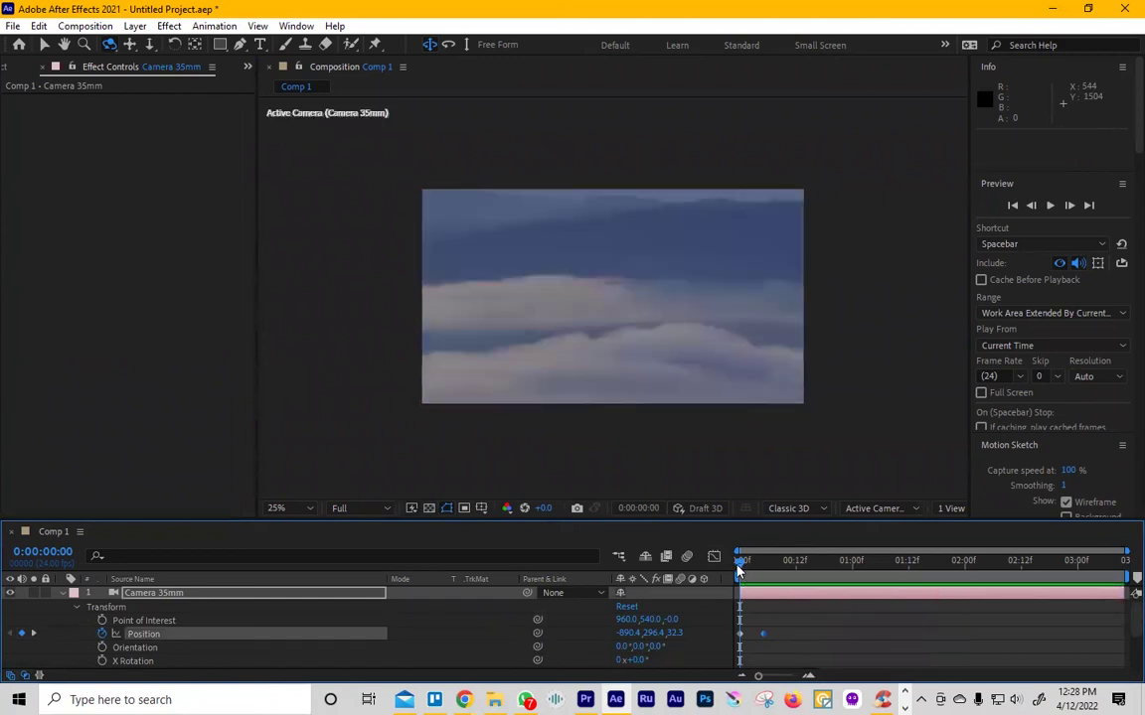
pyautogui.press('space')
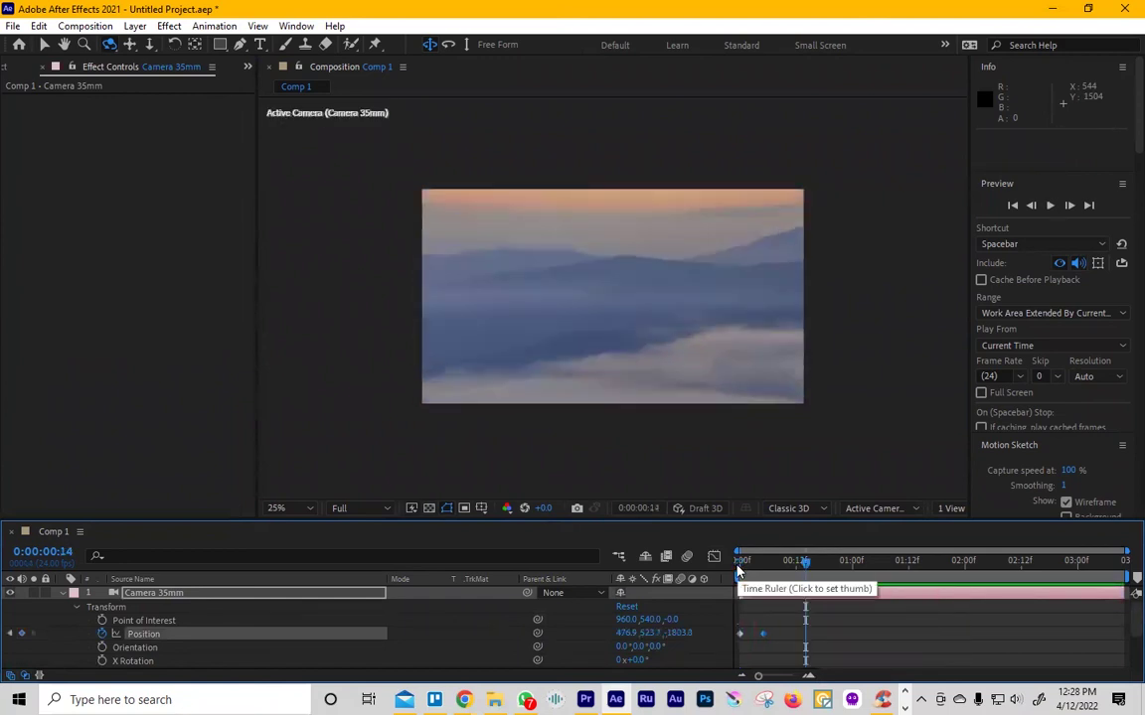
pyautogui.press('space')
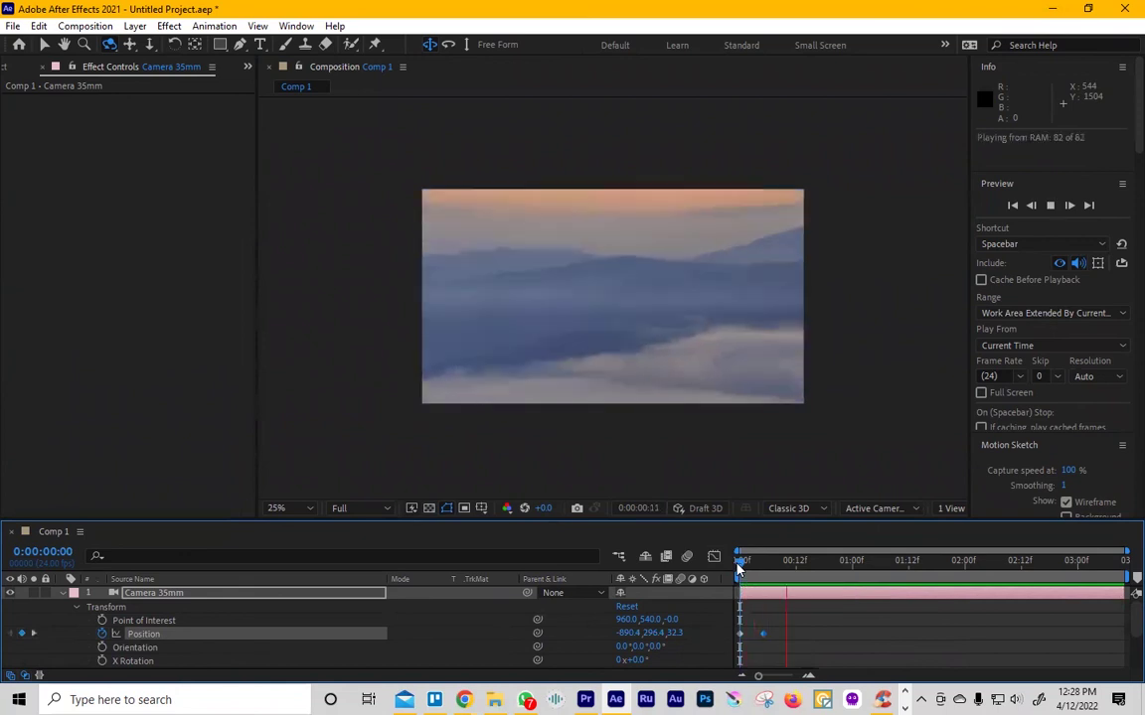
pyautogui.press('space')
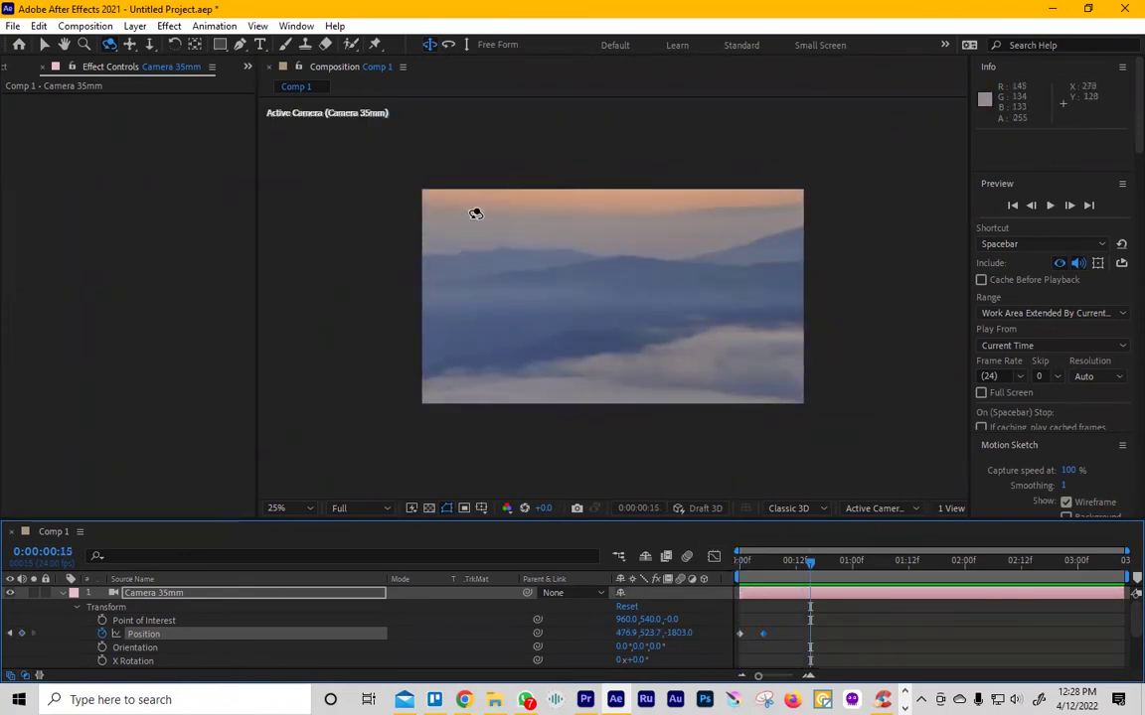